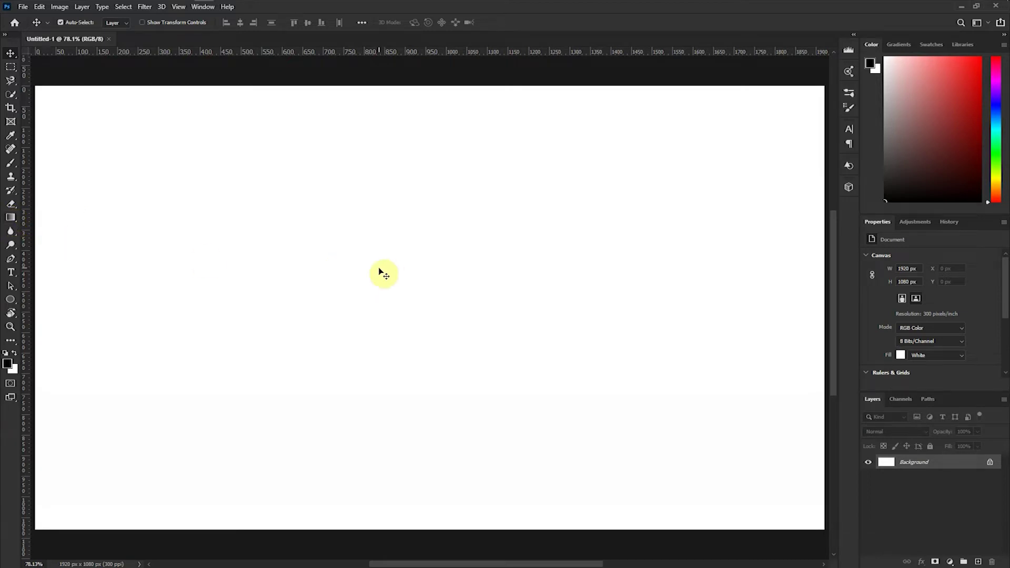
Activate the Gradient tool, then add a new layer above the Background and name it Gradient.
key(g)
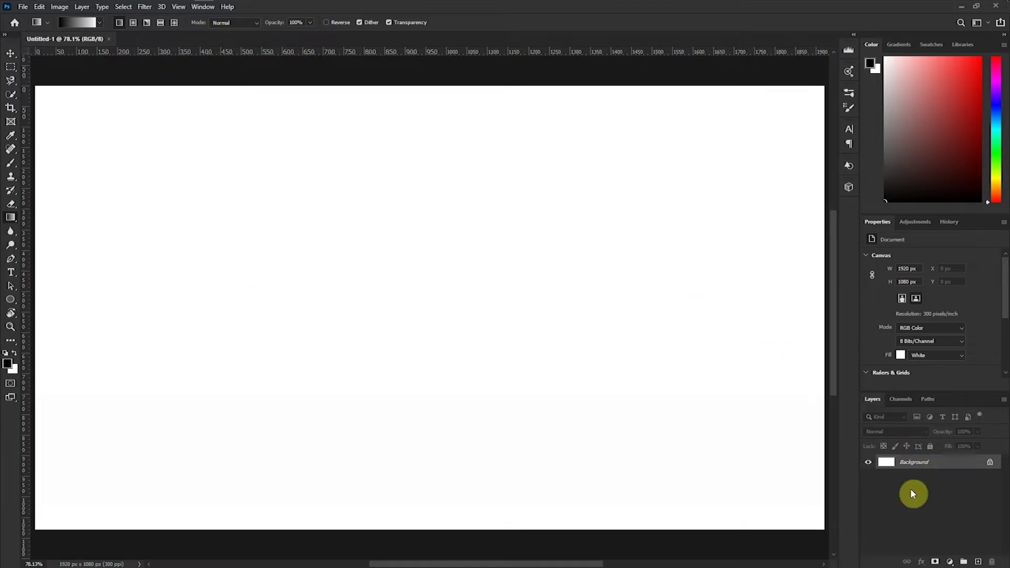
click(977, 559)
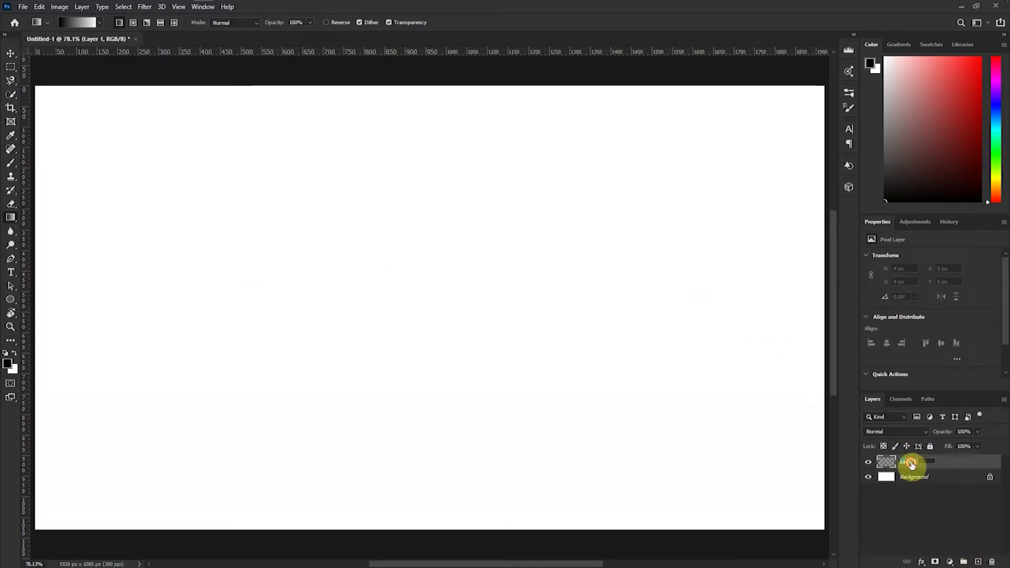
text(Gradi)
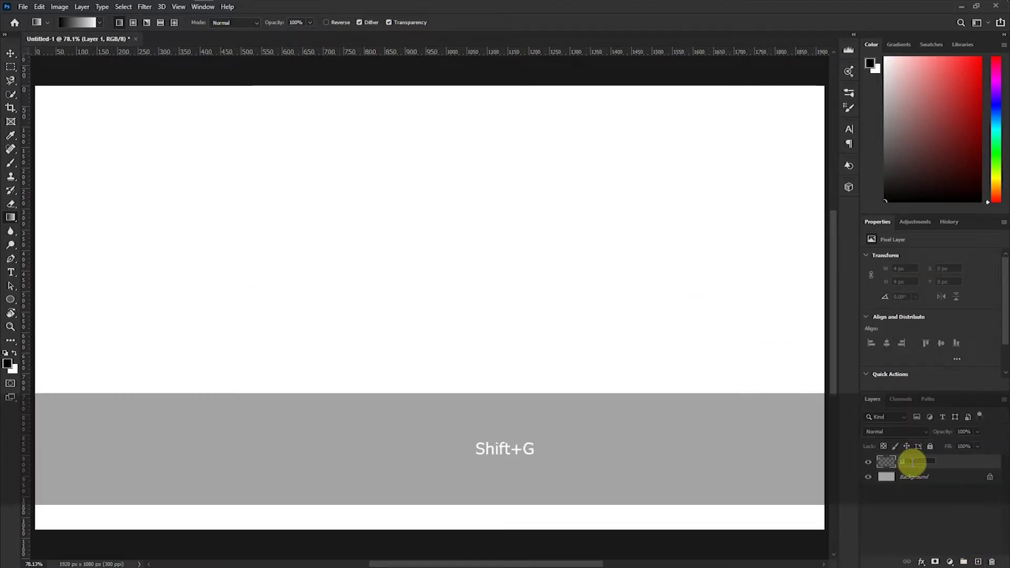
text(enty)
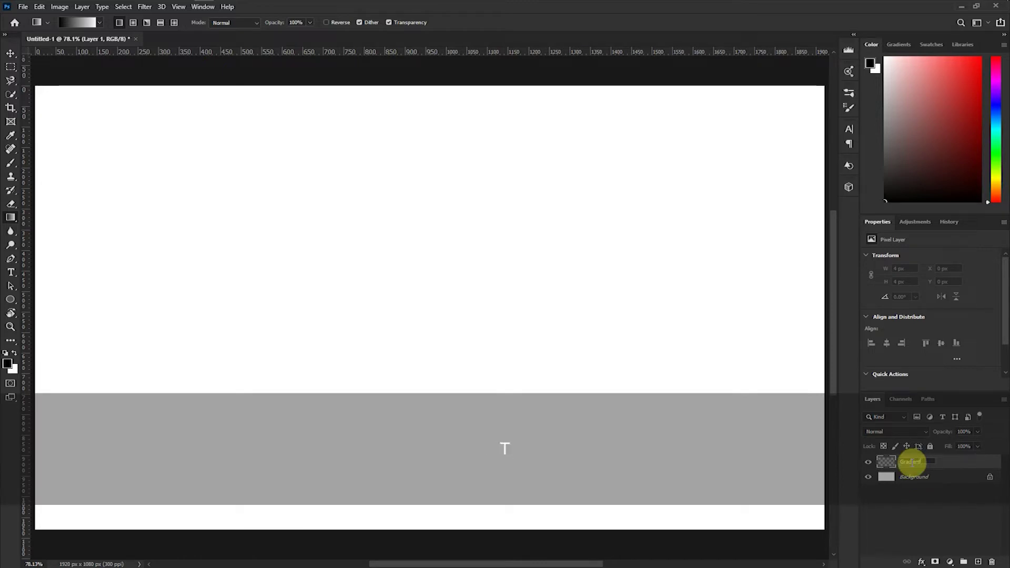
key(Return)
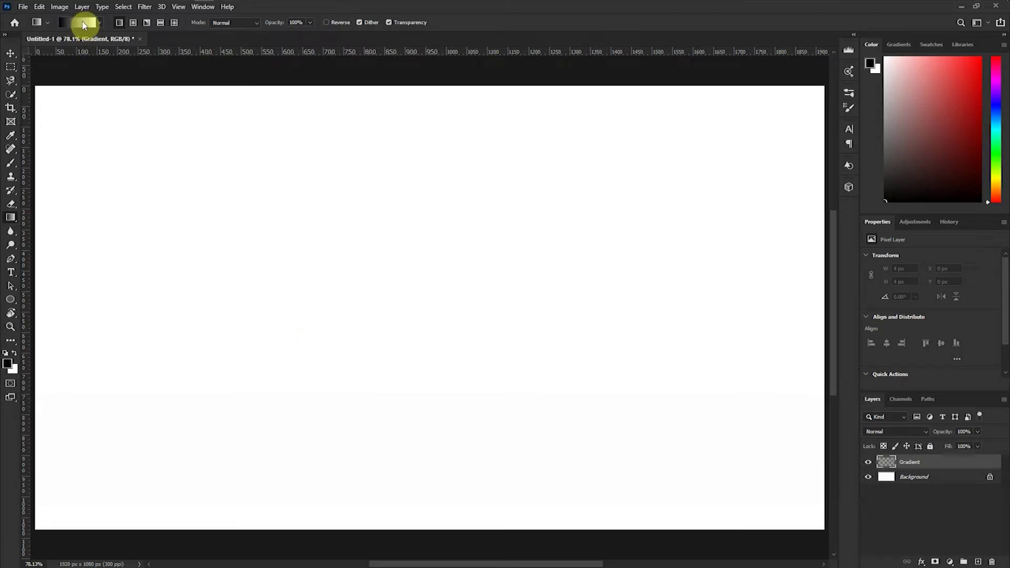
Try a linear gradient across most of the canvas and a very short one near its left edge, undoing each.
drag(65, 293, 713, 282)
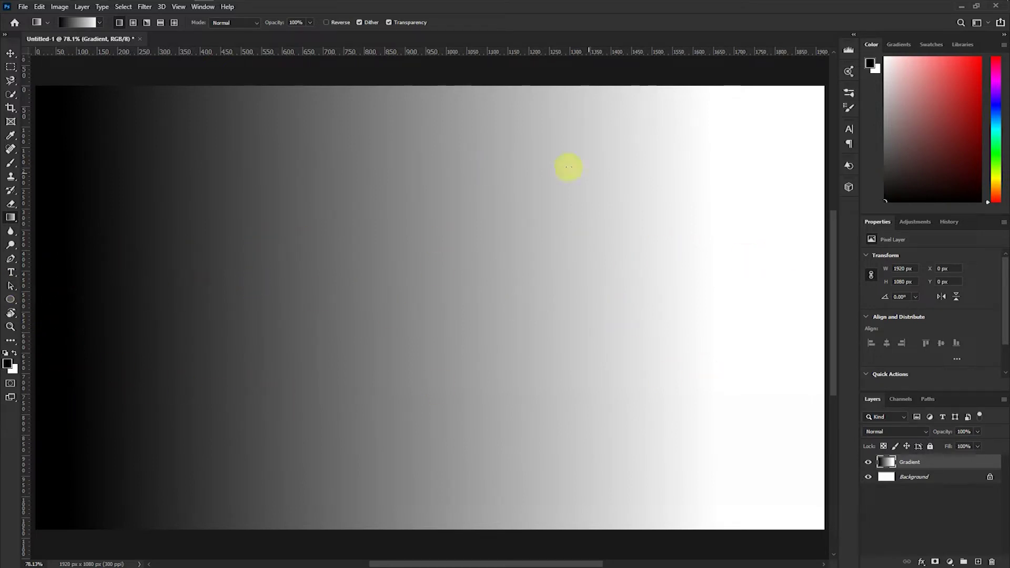
key(ctrl+z)
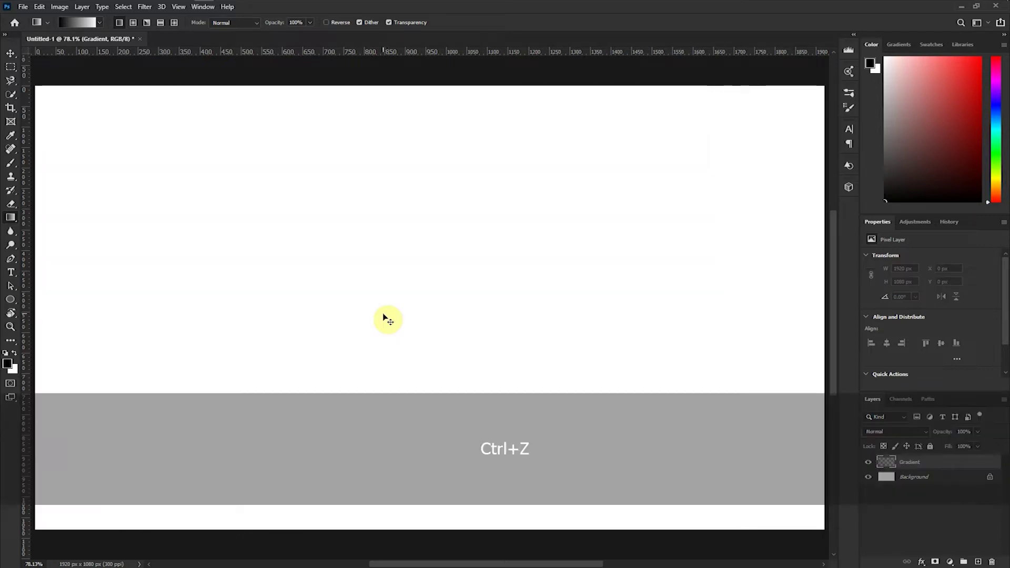
drag(77, 293, 120, 293)
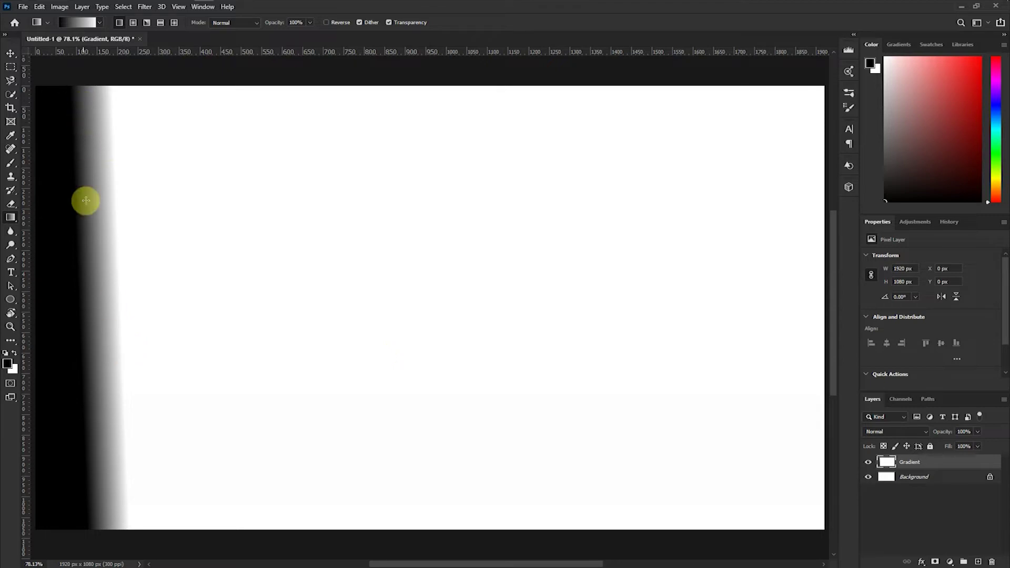
key(ctrl+z)
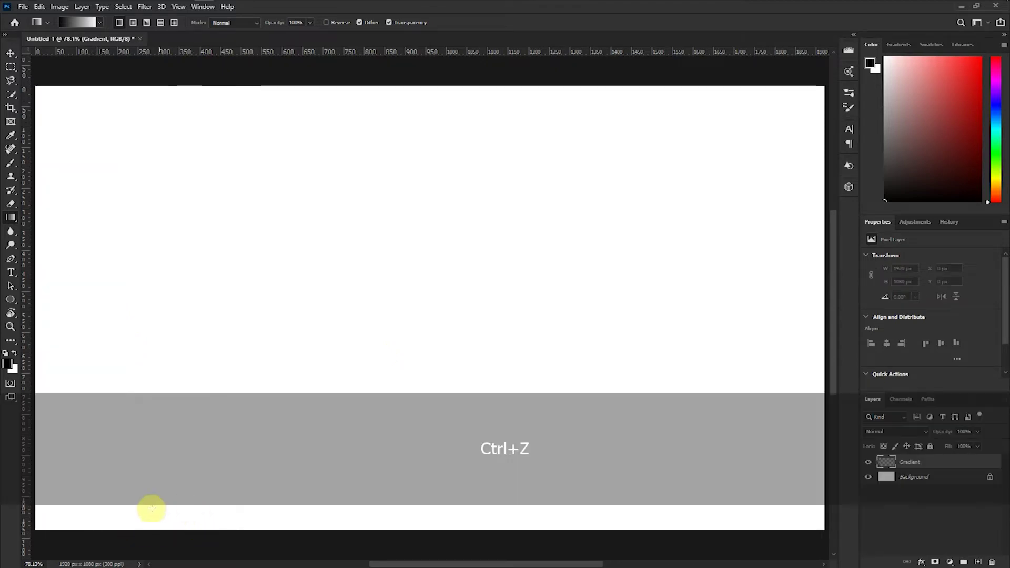
Try diagonal black-to-white linear gradients from the canvas's lower-left and upper-left areas to the opposite sides, undoing each.
drag(40, 523, 767, 125)
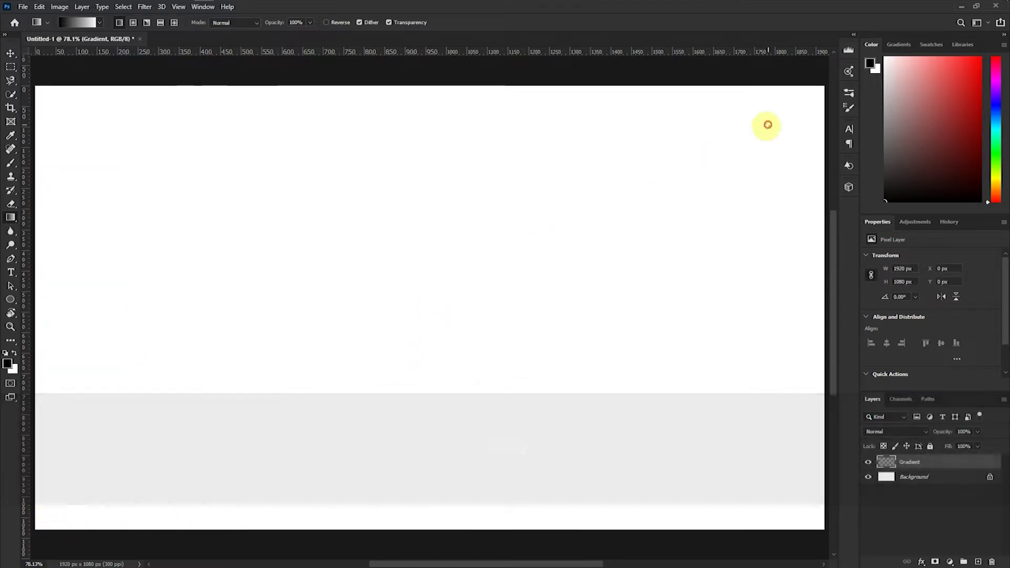
key(ctrl+z)
drag(79, 205, 735, 481)
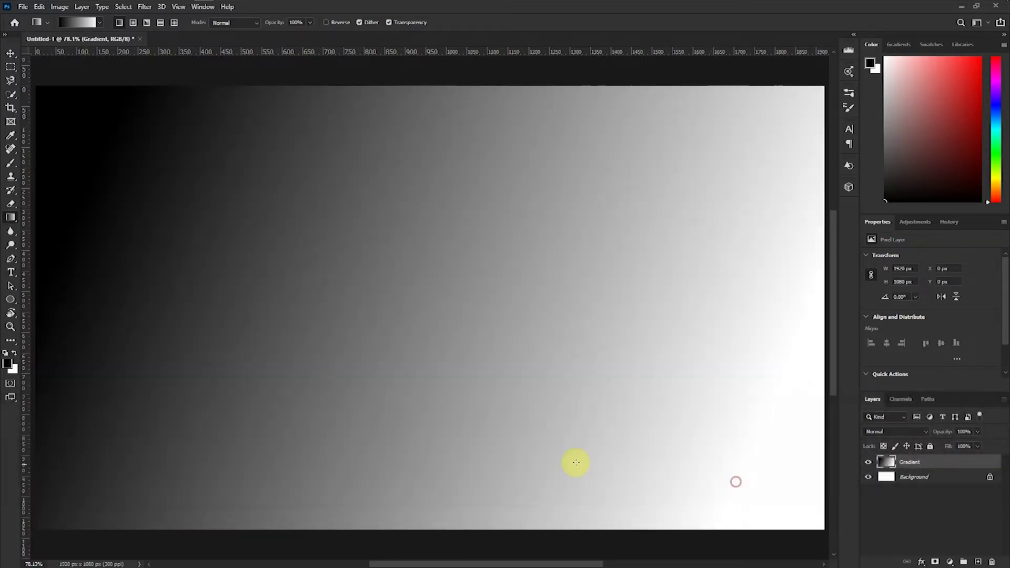
key(ctrl+z)
drag(54, 514, 729, 144)
key(ctrl+z)
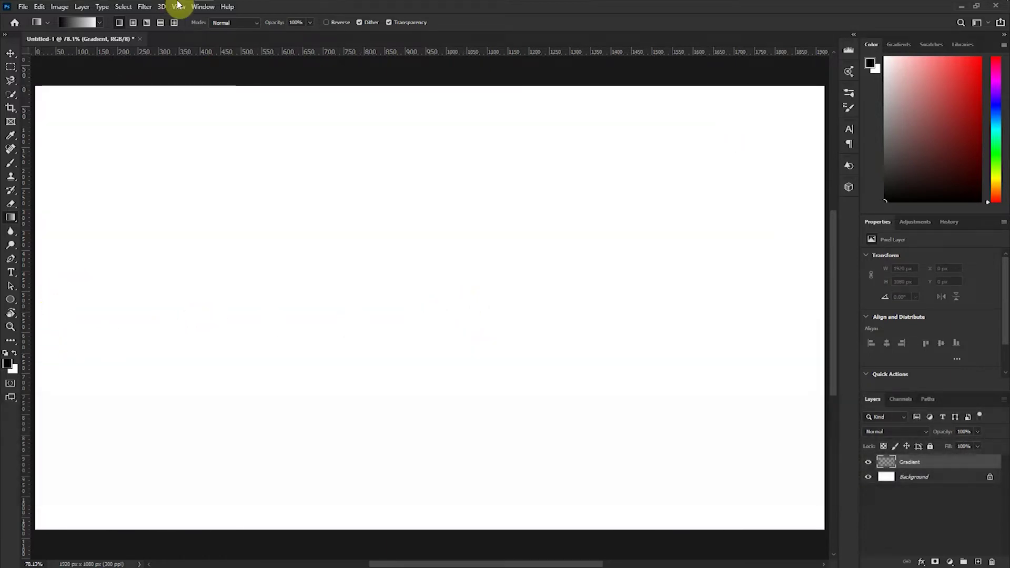
Try two horizontal linear gradients across the canvas, keeping them straight, and undo each one.
mouse_move(244, 5)
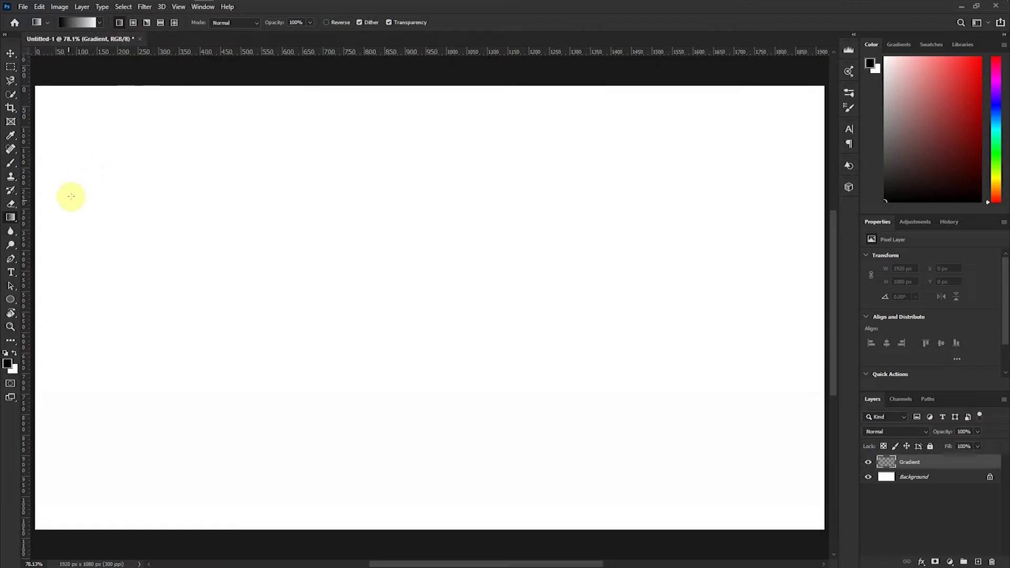
drag(61, 307, 630, 310)
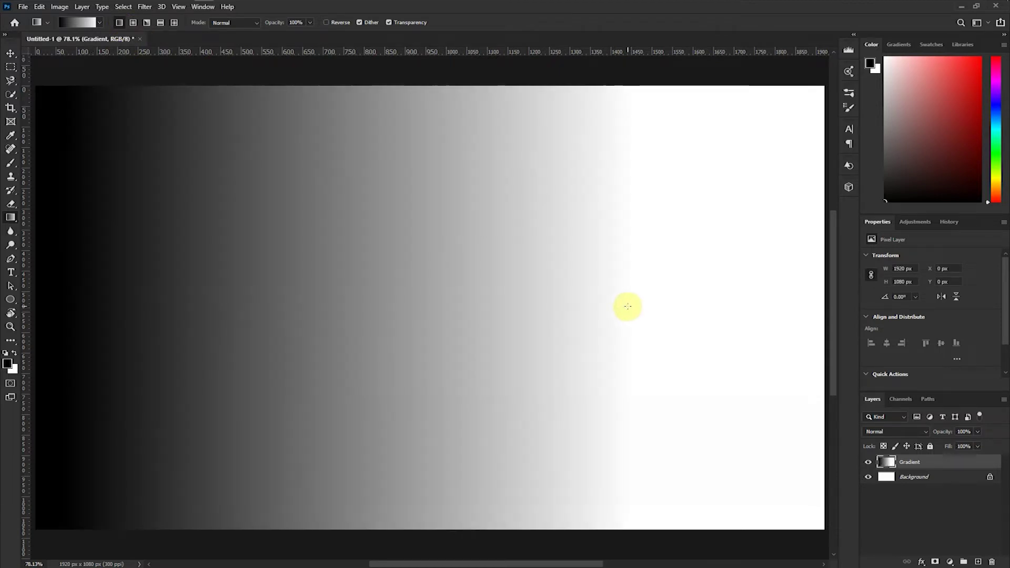
key(ctrl+z)
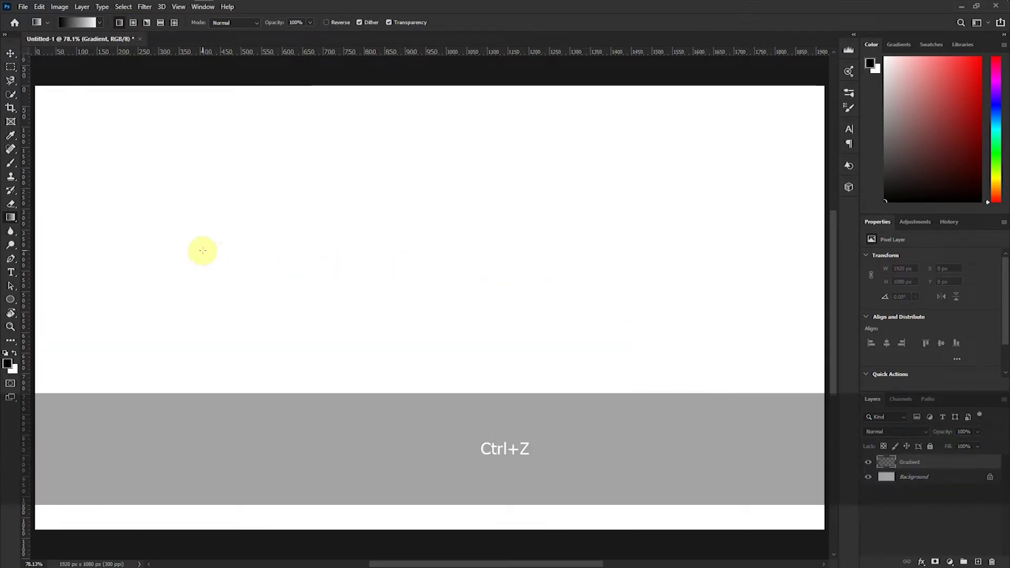
drag(165, 241, 773, 270)
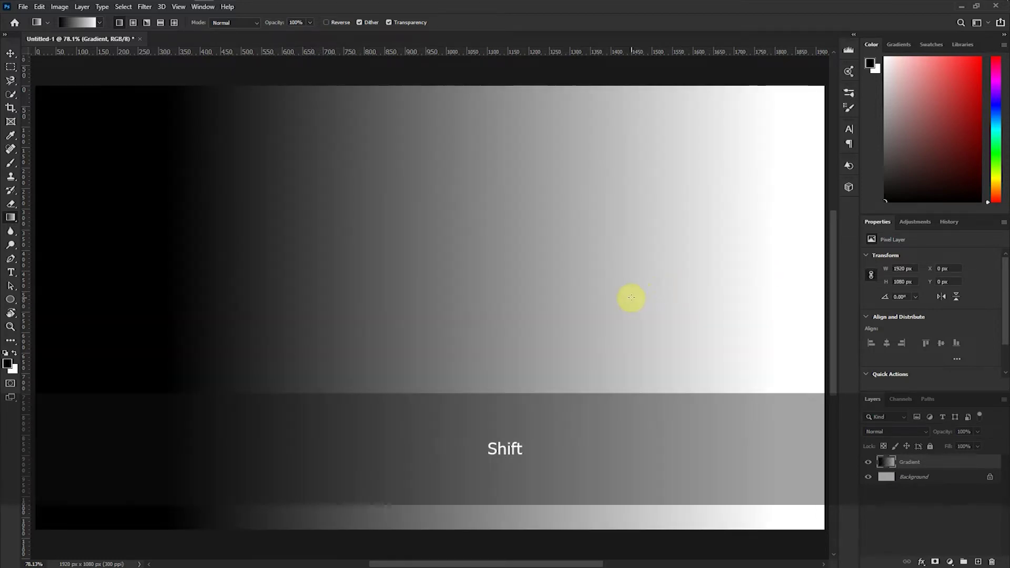
key(ctrl+z)
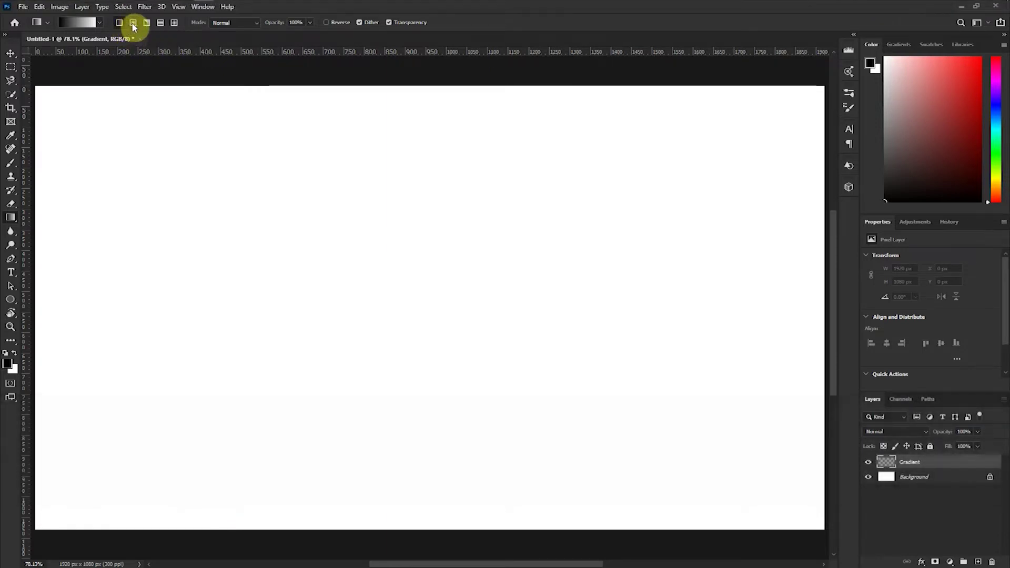
Try a radial gradient from the canvas centre out to its right edge, then undo it.
click(133, 23)
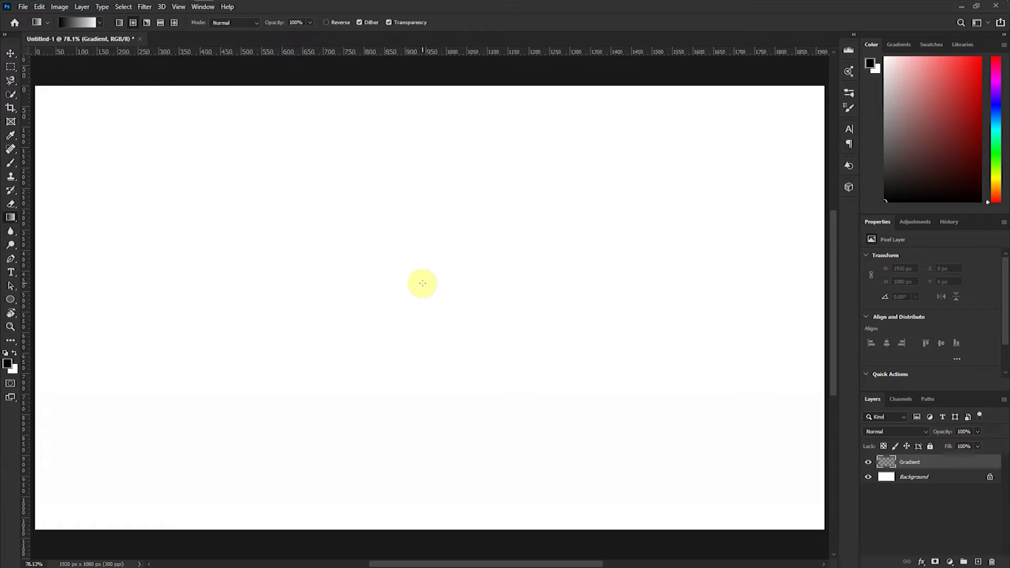
drag(427, 286, 815, 296)
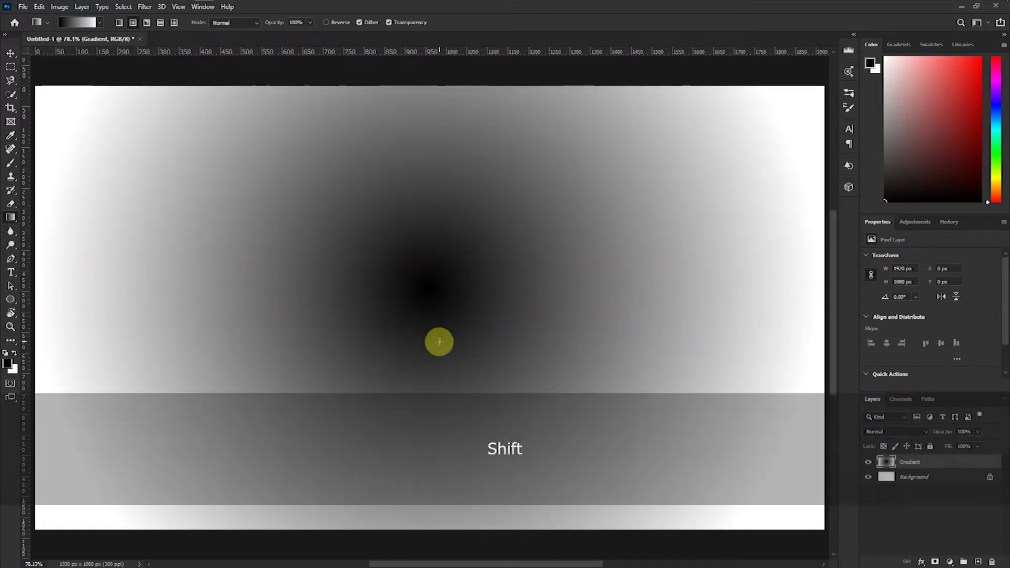
key(ctrl+z)
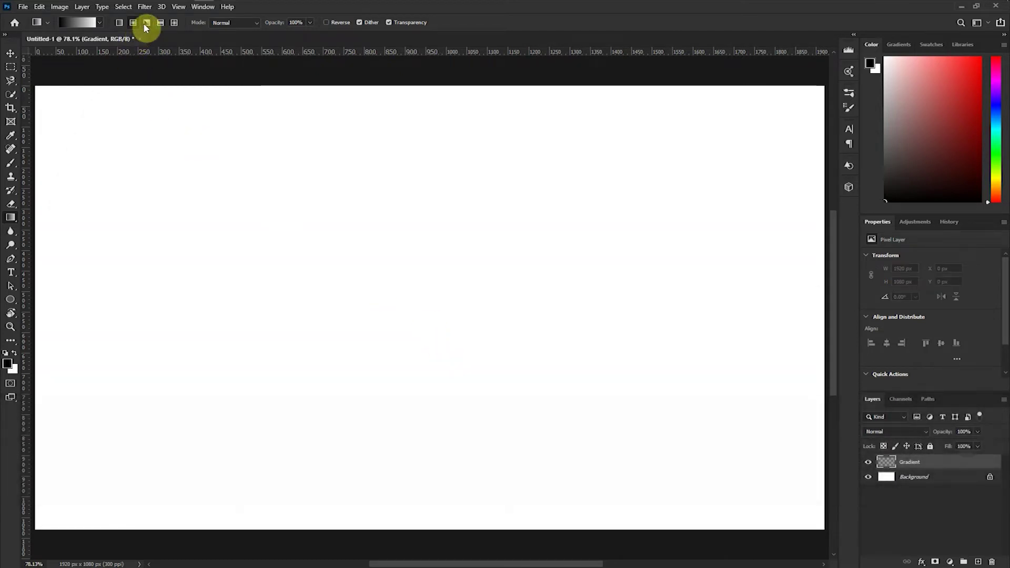
Try an angle gradient from near the canvas centre towards the right, then undo it.
click(147, 24)
drag(389, 298, 687, 289)
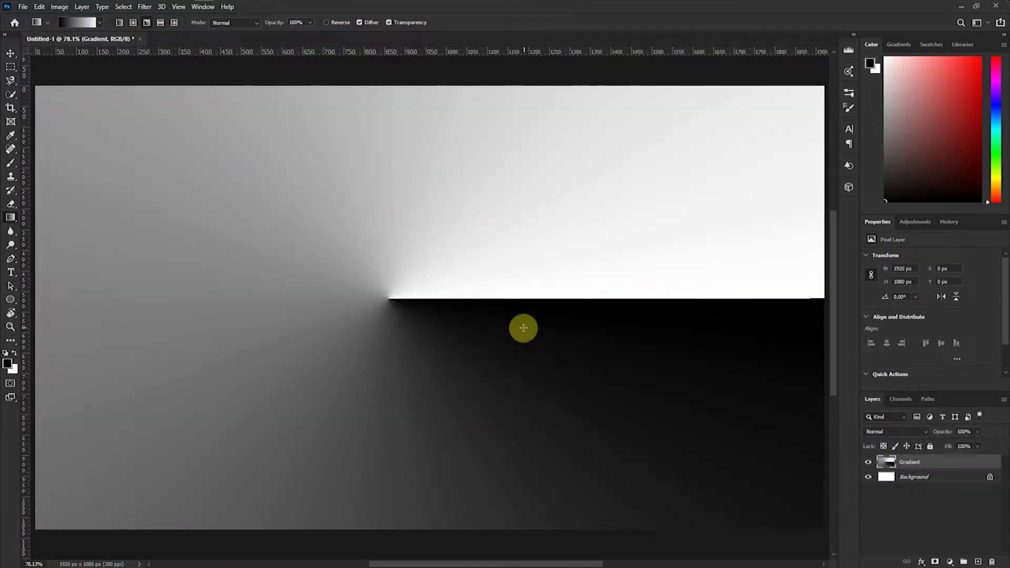
key(ctrl+z)
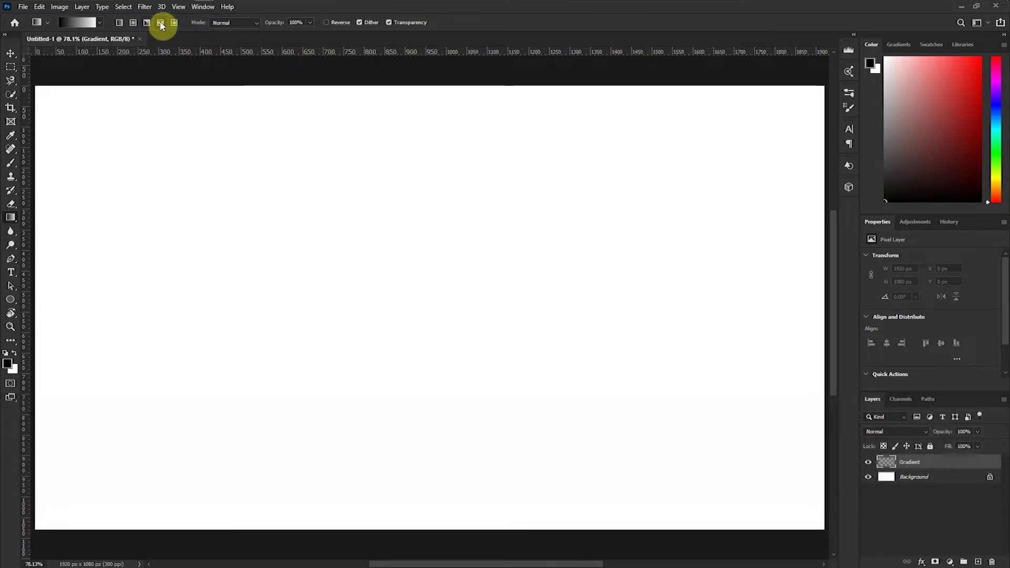
Try a reflected gradient from near the canvas centre up towards its upper edge, then undo it.
click(161, 23)
drag(395, 319, 422, 113)
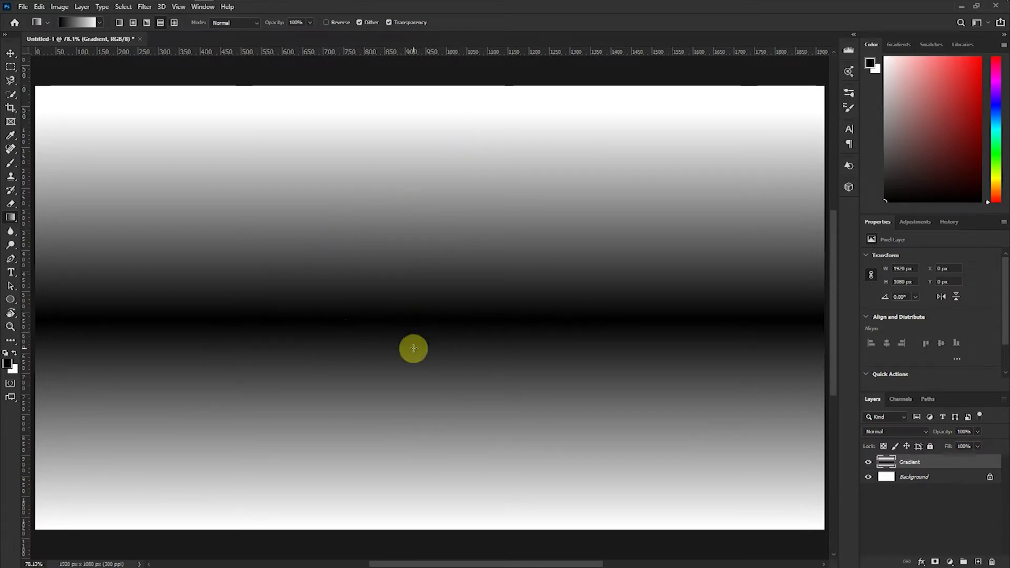
key(ctrl)
key(ctrl+z)
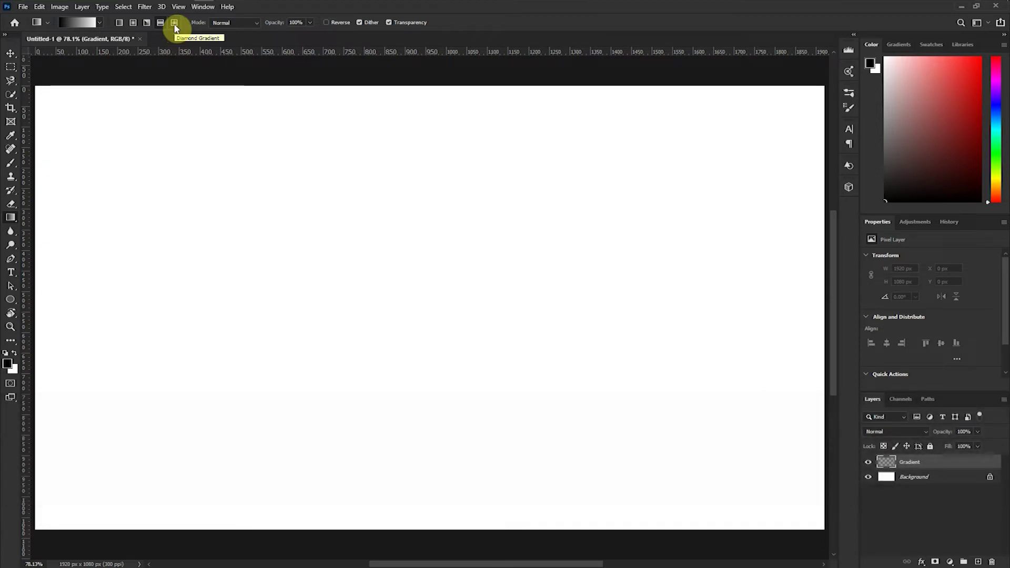
Fill the Gradient layer with a black-to-white diamond gradient from near the canvas centre towards its right edge.
click(173, 24)
drag(374, 308, 762, 288)
mouse_move(458, 563)
mouse_down()
mouse_move(440, 560)
mouse_move(462, 556)
mouse_up()
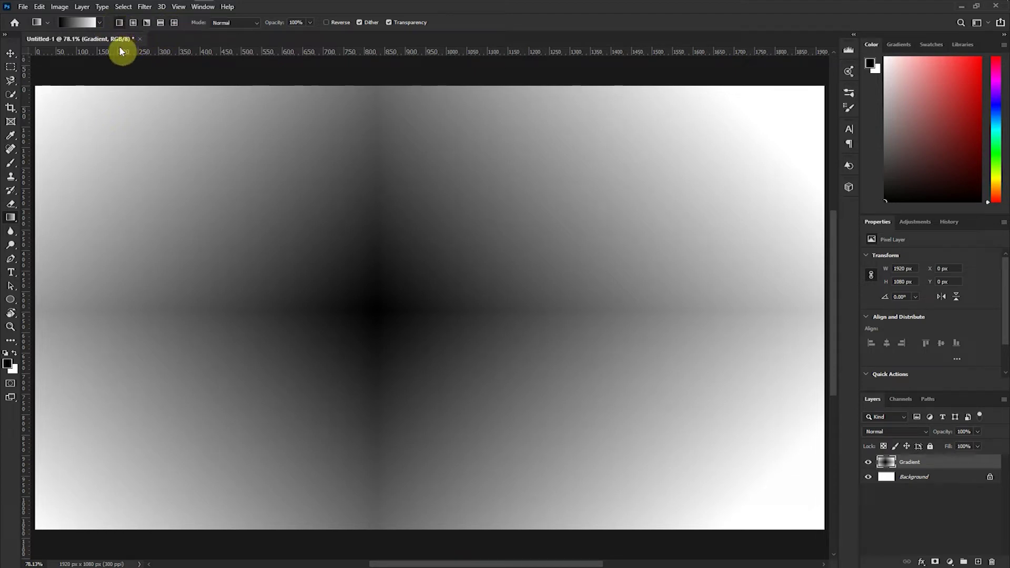
Examine the Basics, Blues, Purples, Pinks, Reds and Oranges preset groups in the Gradient Editor.
click(82, 26)
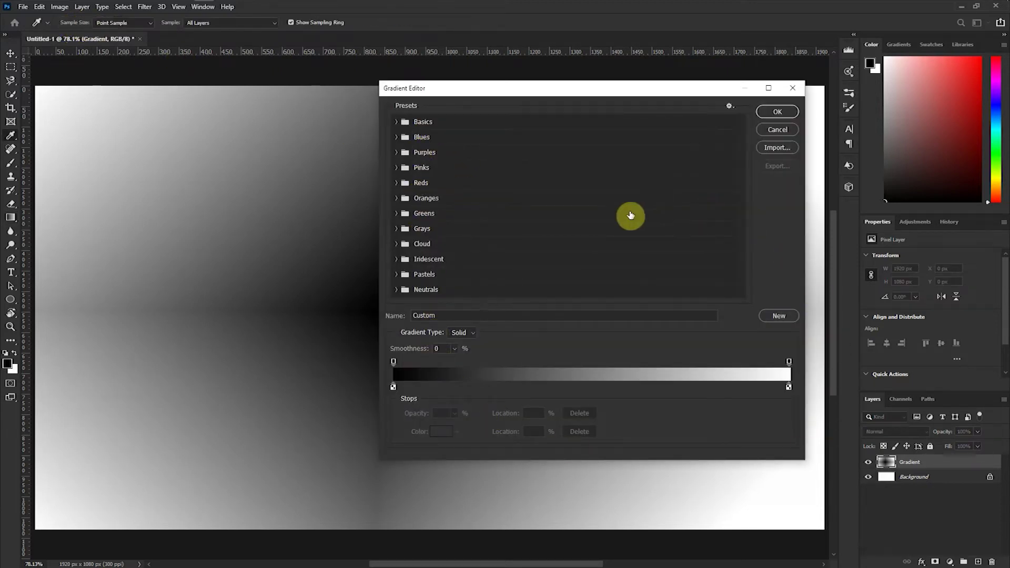
click(398, 124)
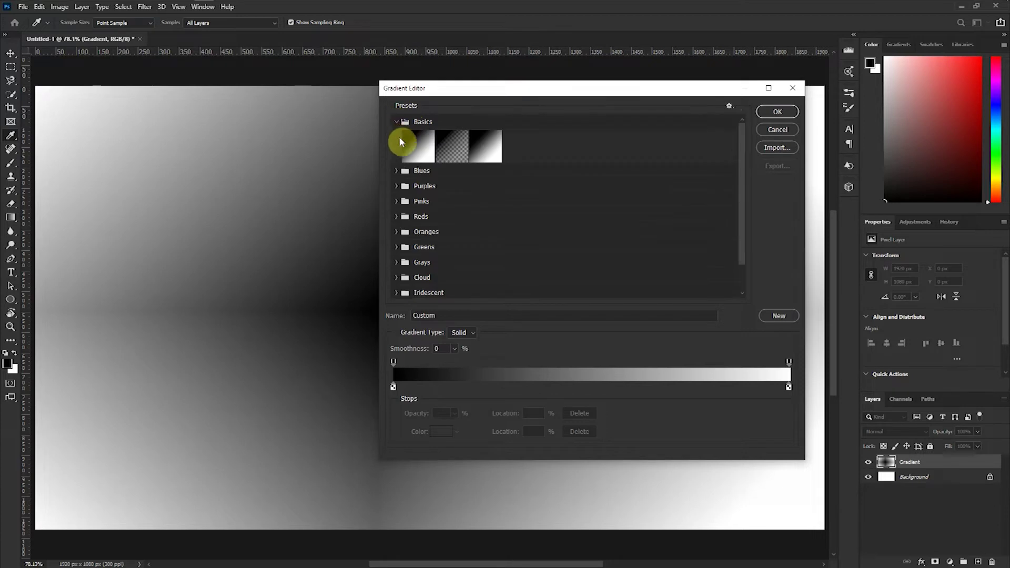
click(396, 170)
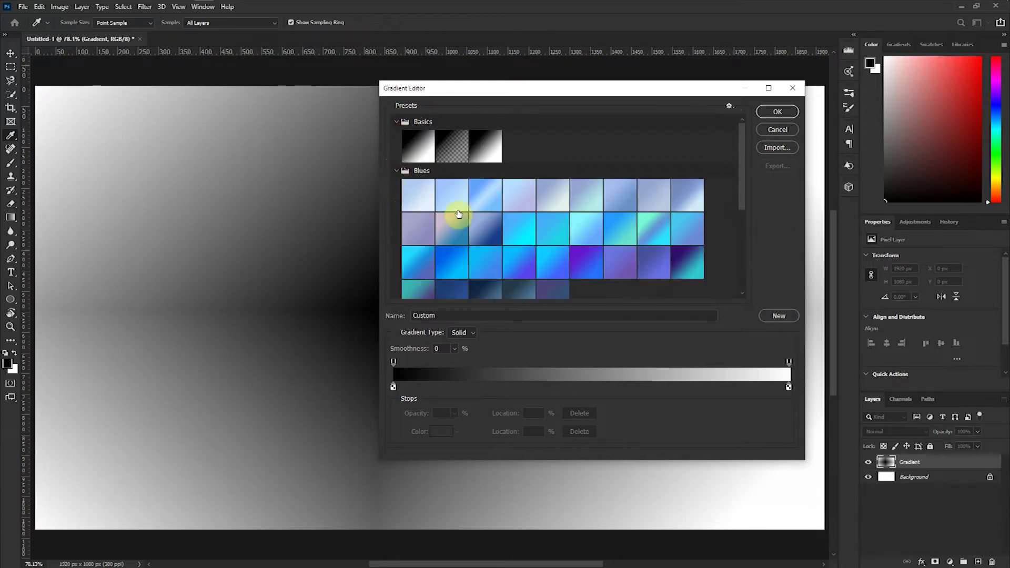
scroll(447, 236, down, 3)
click(397, 245)
scroll(561, 255, down, 3)
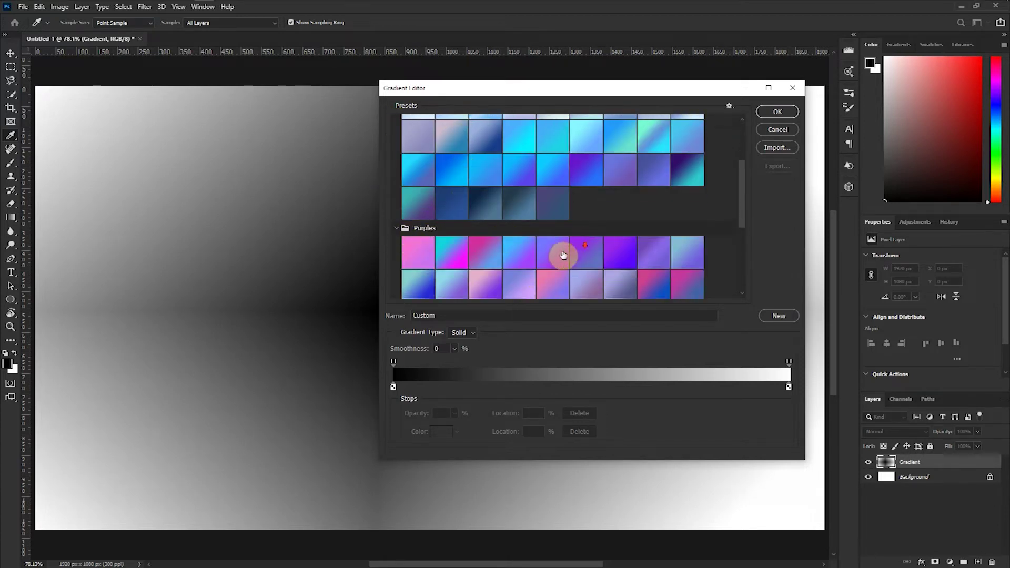
scroll(551, 258, down, 1)
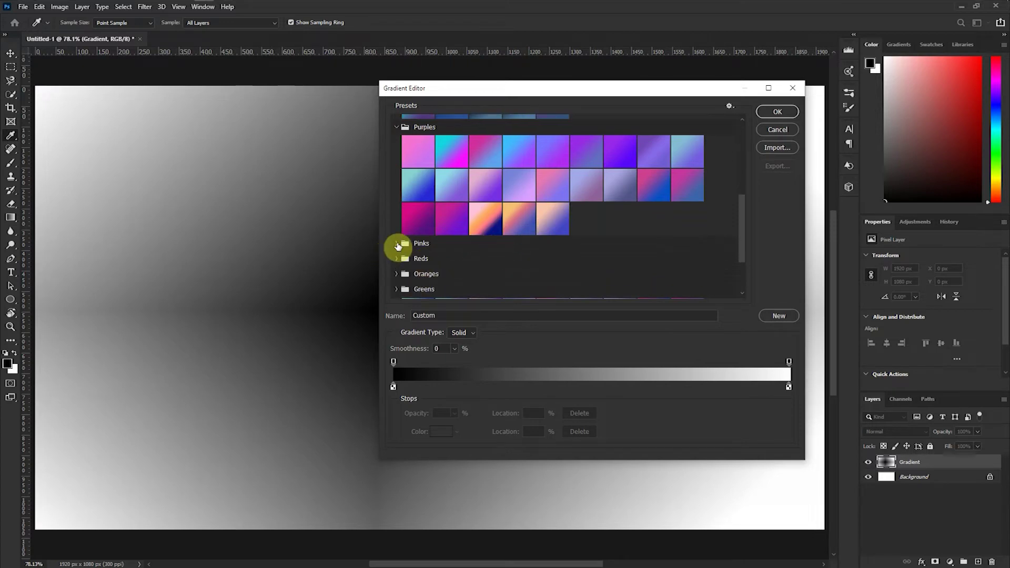
click(397, 244)
scroll(451, 266, down, 3)
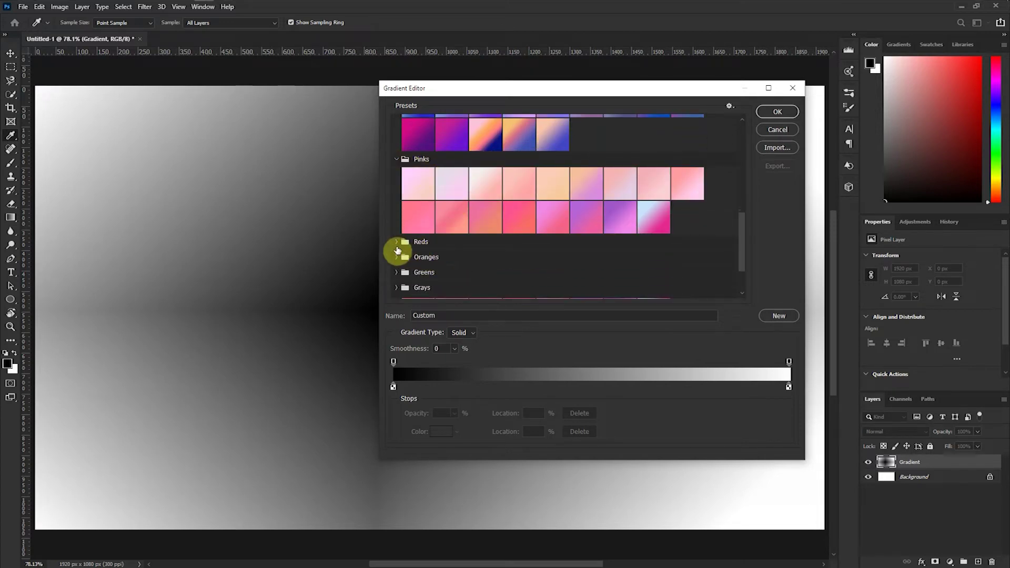
click(395, 244)
click(398, 242)
scroll(402, 257, down, 1)
click(396, 257)
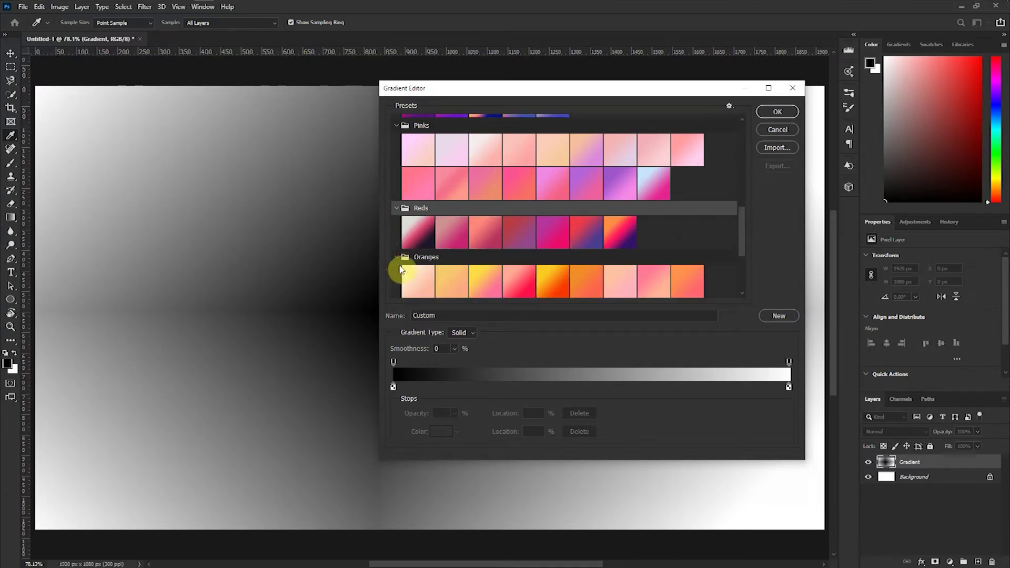
scroll(413, 266, down, 2)
scroll(406, 247, up, 3)
scroll(403, 243, up, 8)
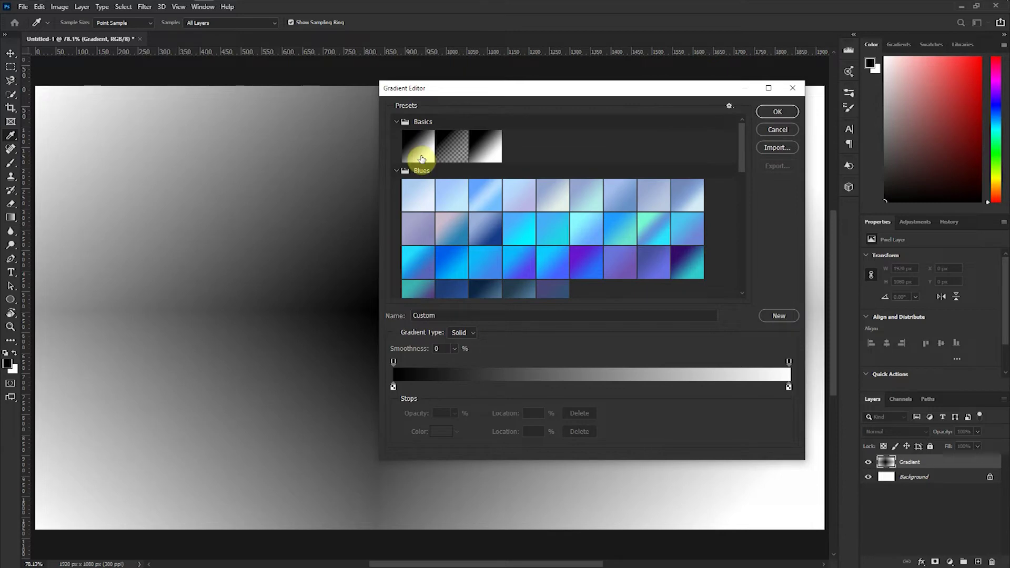
Choose the Foreground to Background preset from the Basics group and accept the gradient.
click(419, 148)
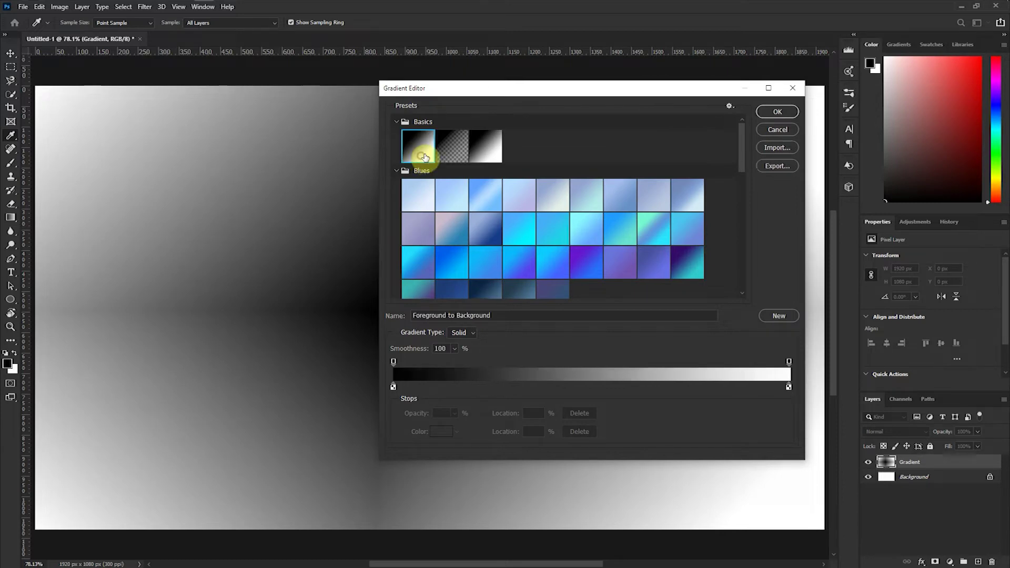
click(777, 112)
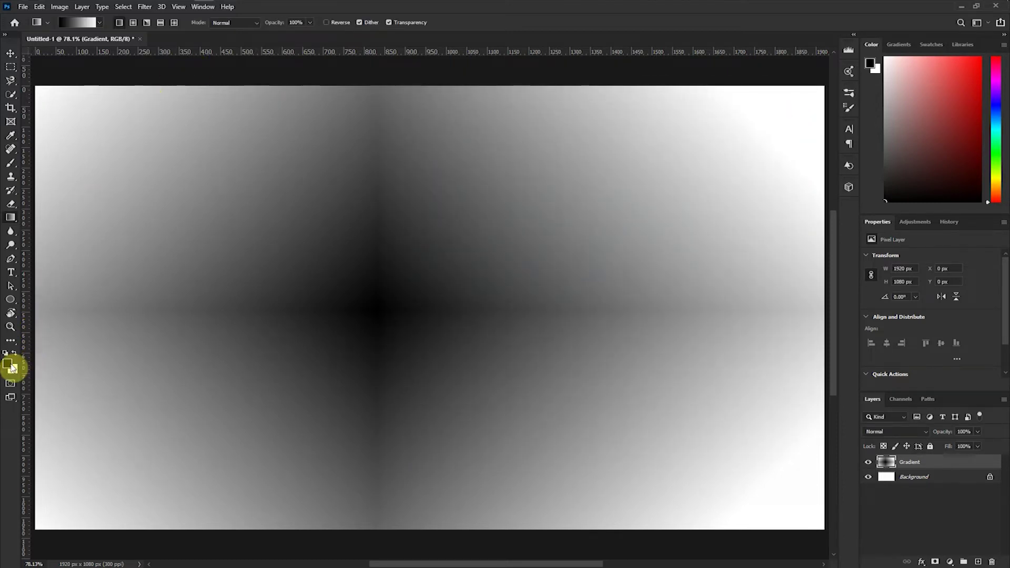
Undo the diamond gradient on the Gradient layer and set the foreground color to fully saturated bright red.
key(ctrl+z)
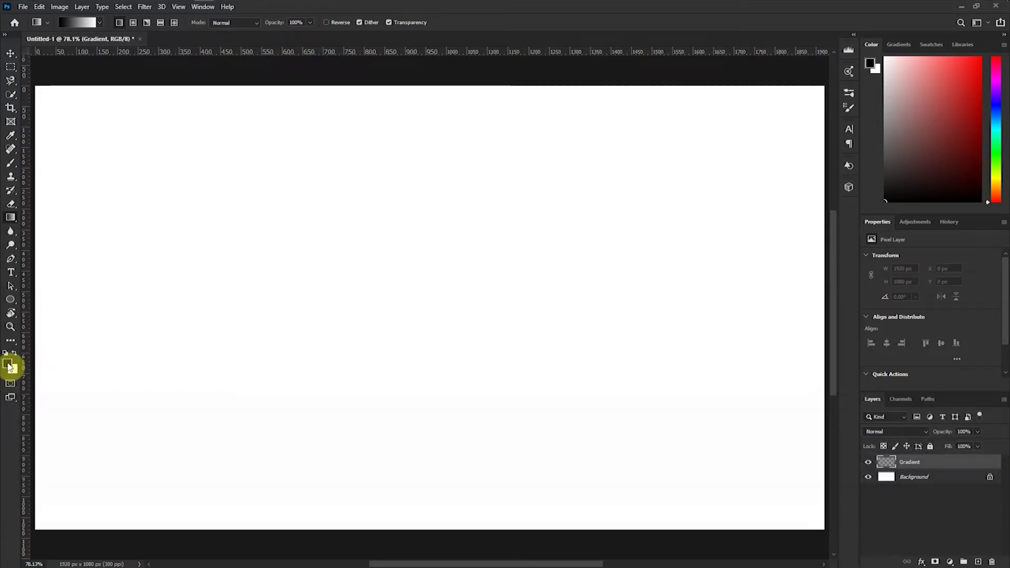
click(9, 367)
drag(406, 240, 509, 135)
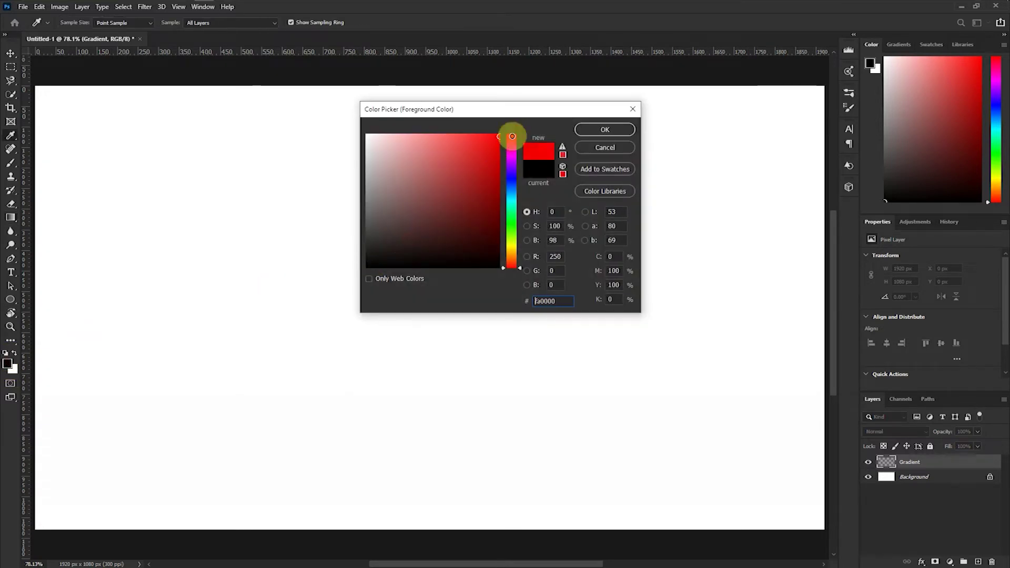
click(605, 131)
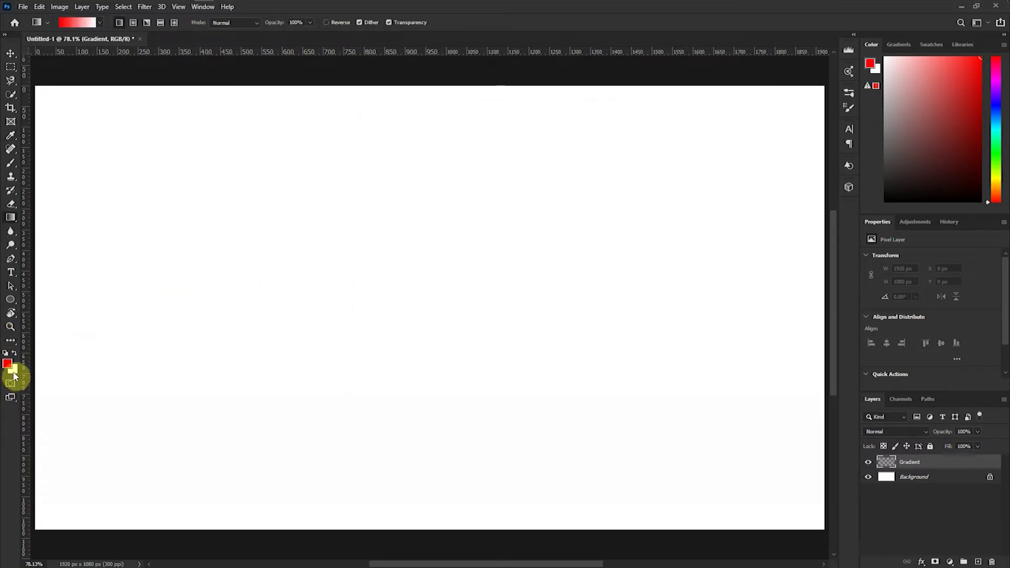
Set the background color to a fully saturated bright orange with hue 24°.
click(13, 371)
drag(508, 249, 513, 259)
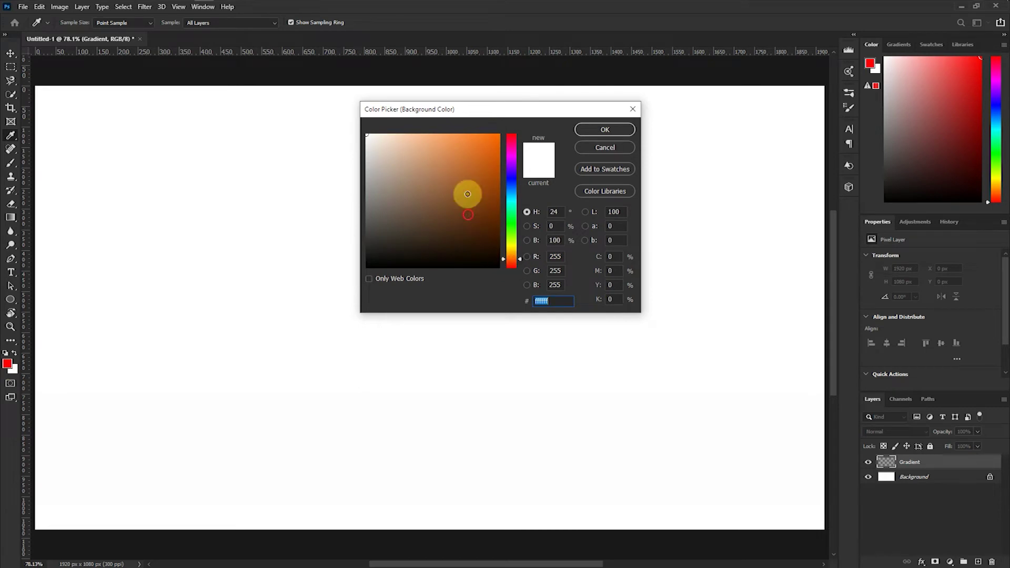
drag(467, 194, 528, 130)
click(611, 135)
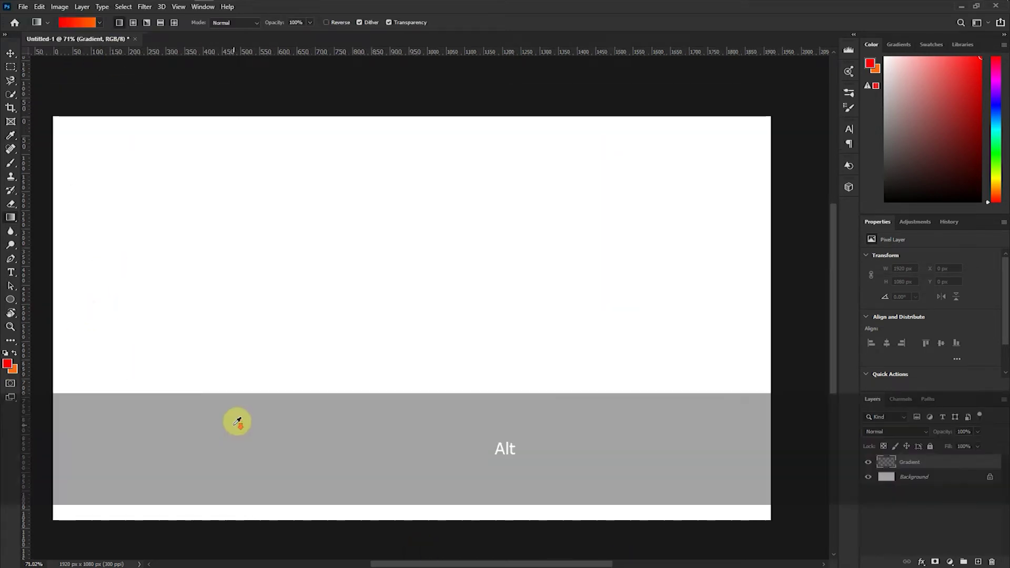
Try a linear red-to-orange gradient from beyond the canvas's left edge to beyond its right edge, then undo it.
alt+scroll(236, 420, down, 2)
drag(61, 314, 742, 297)
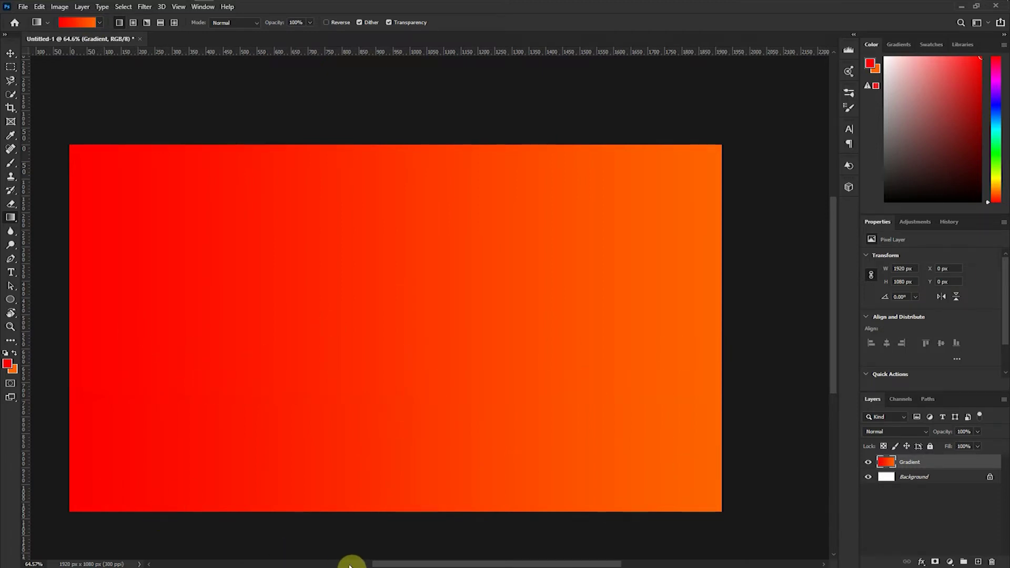
key(ctrl+z)
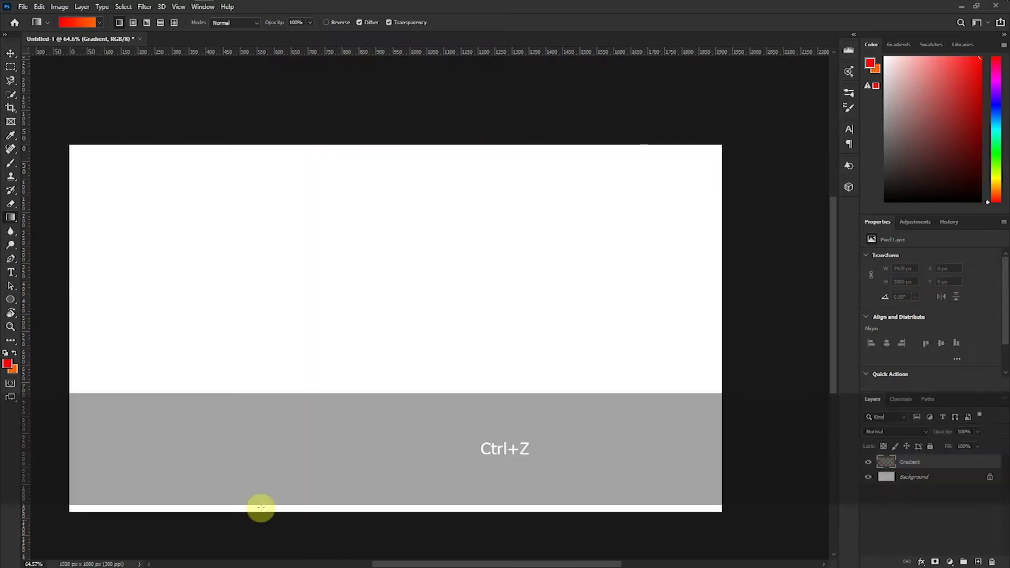
Examine the Basics, Blues and Purples preset groups in the Gradient Editor.
click(75, 25)
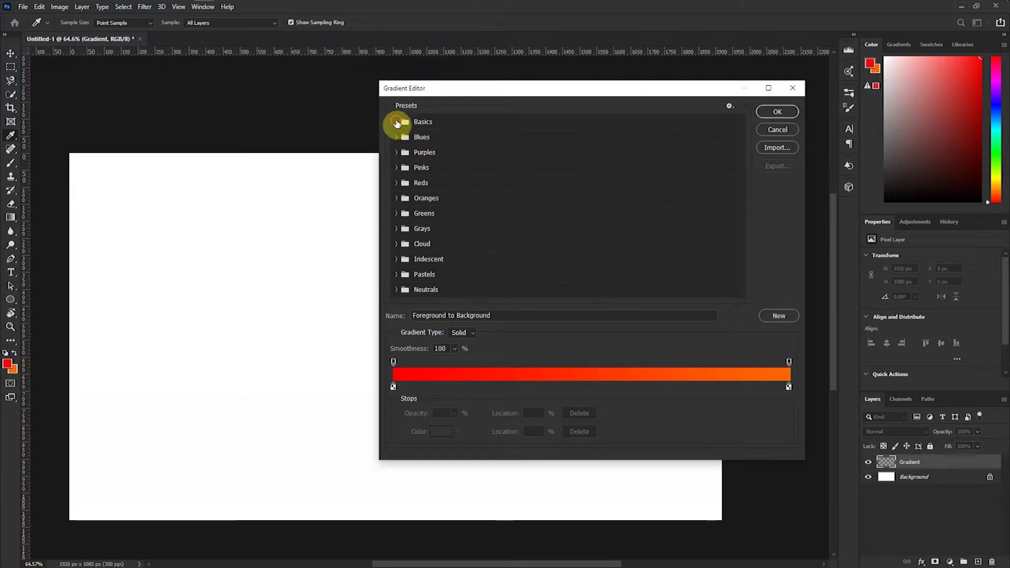
click(396, 122)
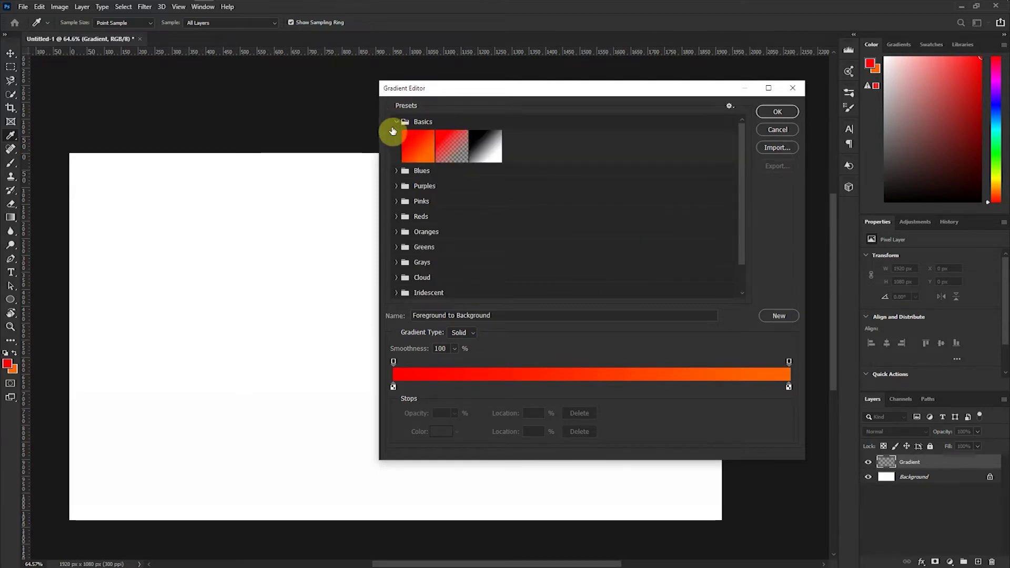
click(399, 170)
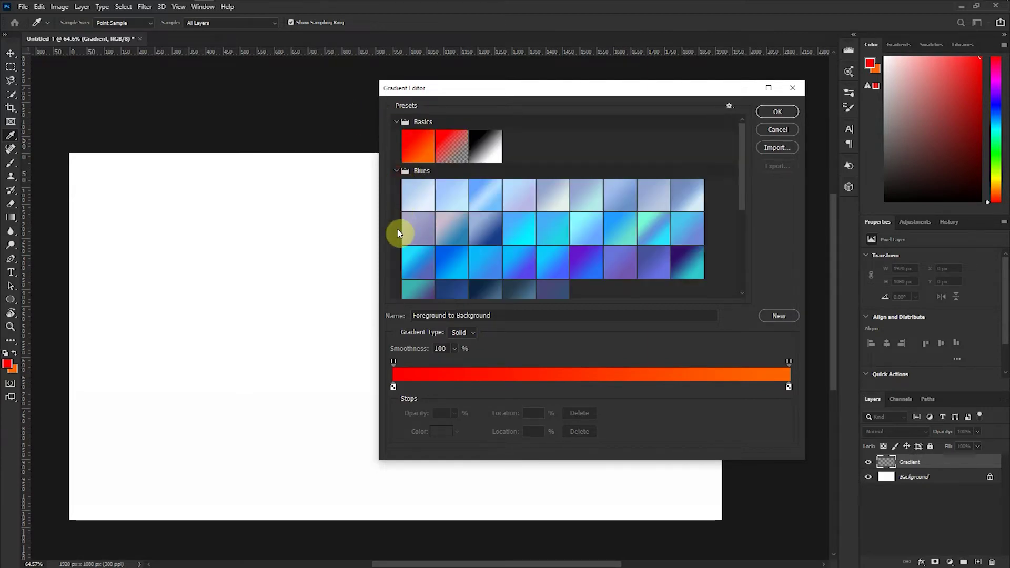
scroll(398, 236, down, 2)
click(396, 272)
scroll(449, 258, down, 3)
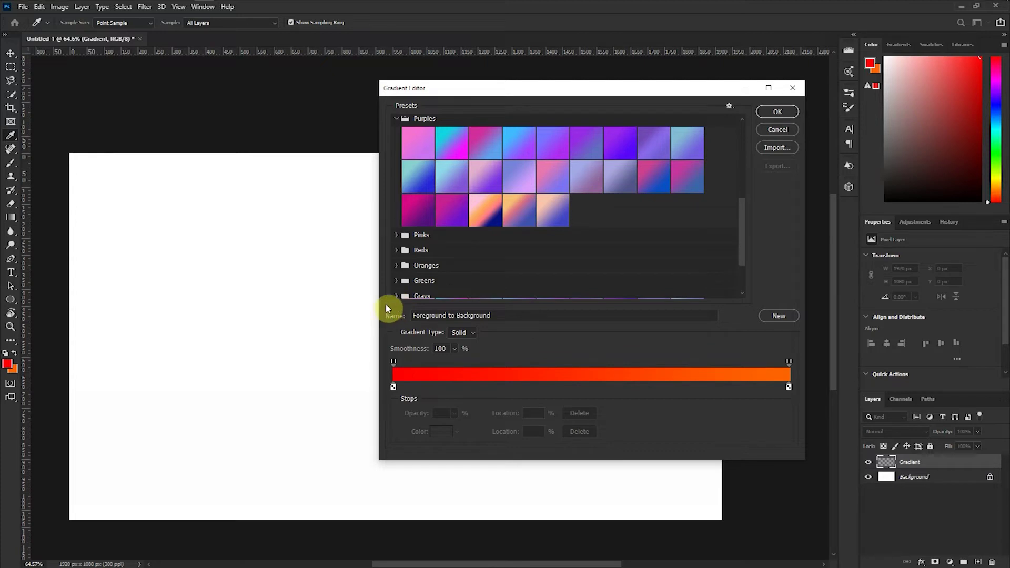
Replace the gradient's name with Gradient 1 in the Gradient Editor.
click(523, 318)
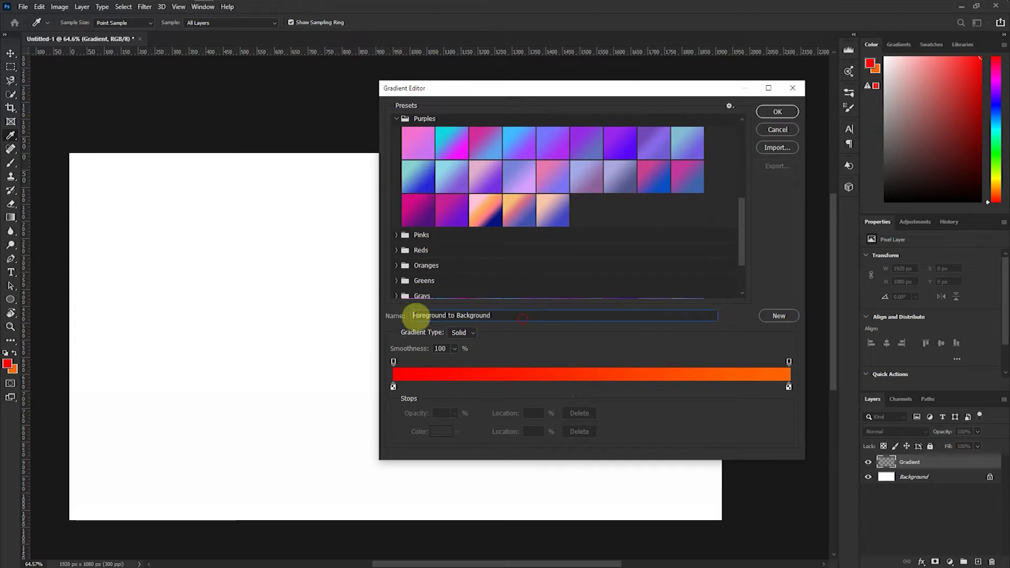
drag(504, 317, 394, 315)
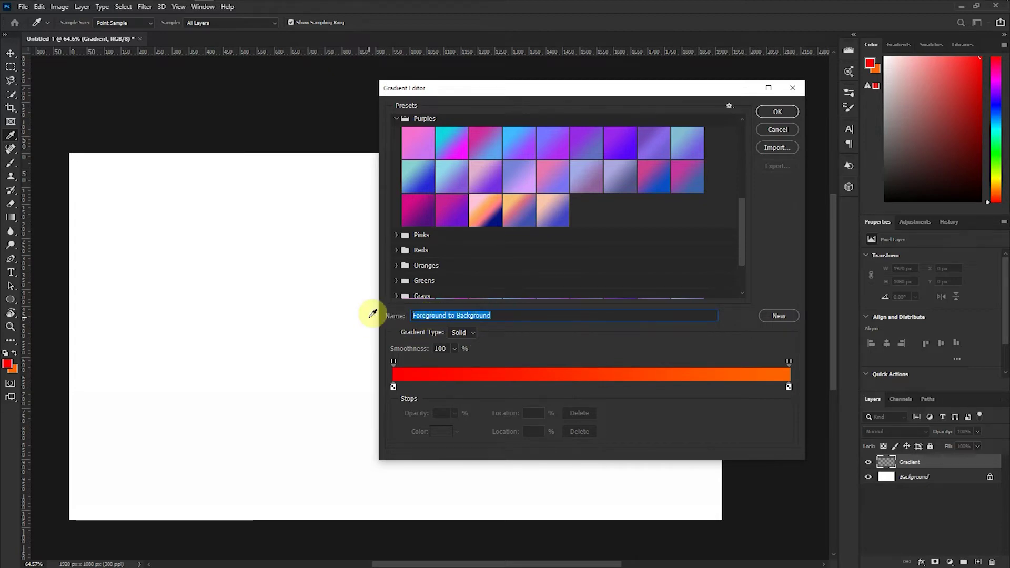
text(gsdfr)
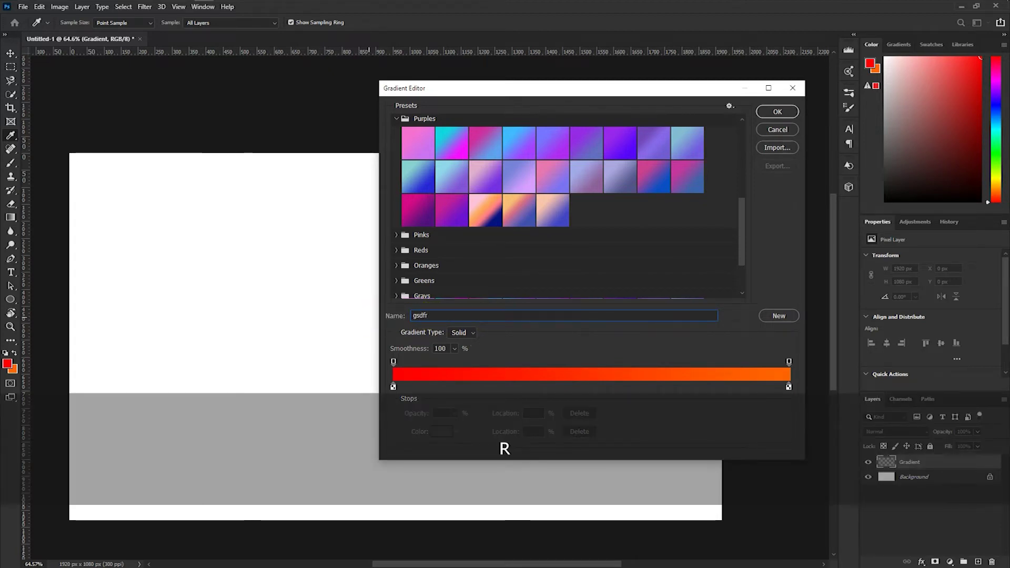
key(ctrl+a)
text(Gr)
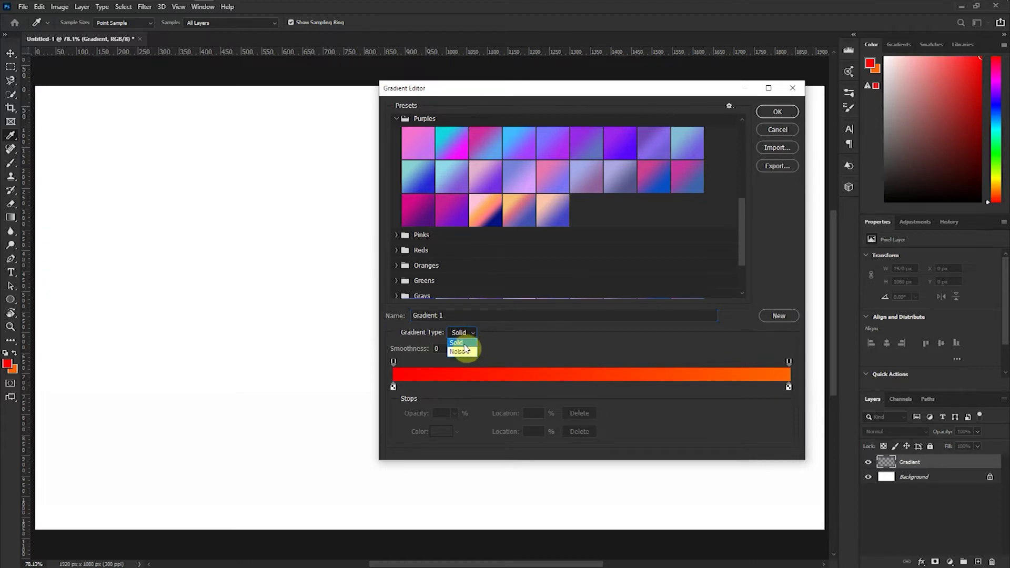
Try the Solid and Noise gradient types on the current gradient.
click(462, 343)
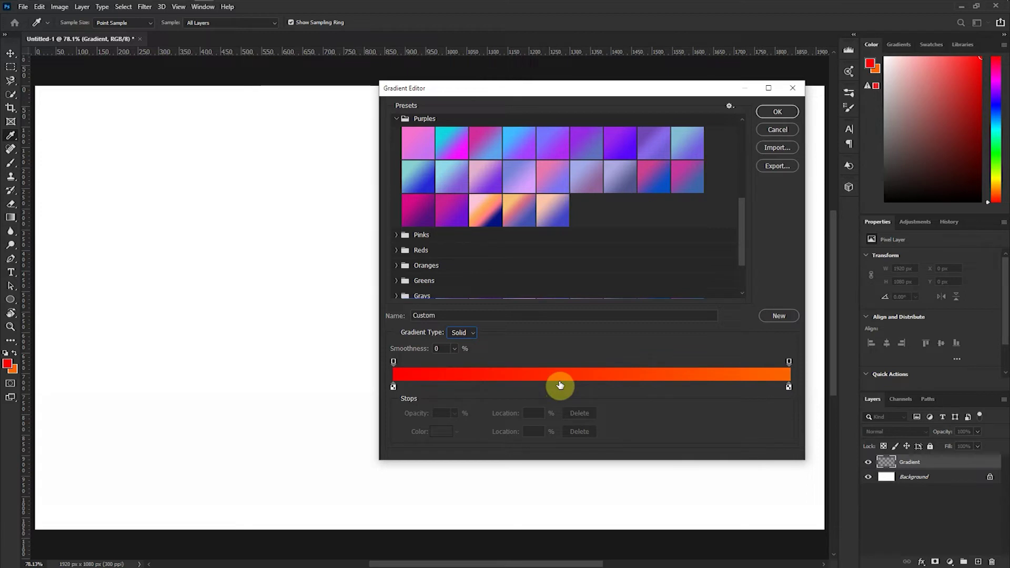
click(468, 335)
click(462, 351)
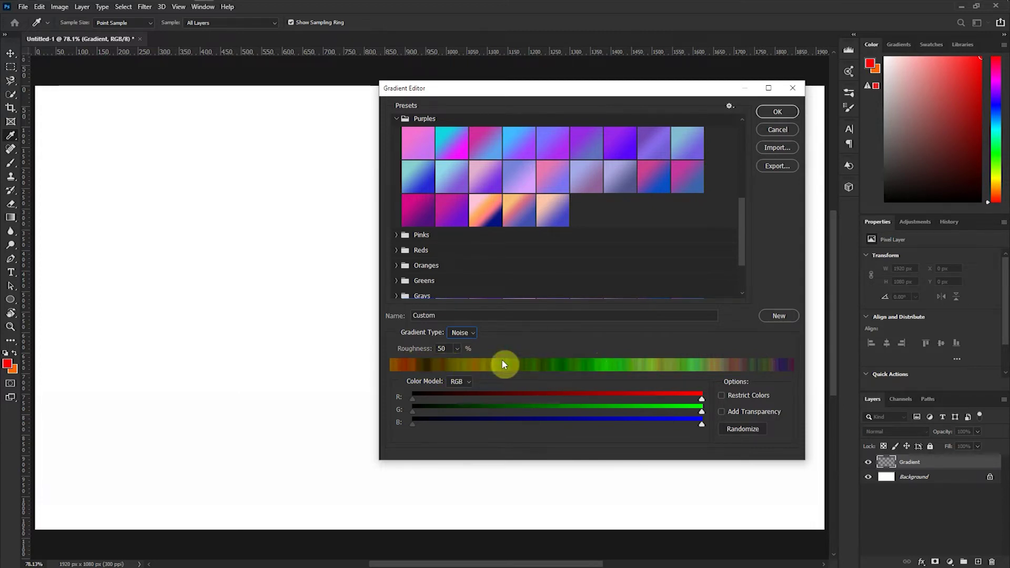
Accept the gradient with the Solid type, try it as a left-to-right fill across the canvas, and undo the fill.
click(469, 332)
click(462, 341)
click(775, 113)
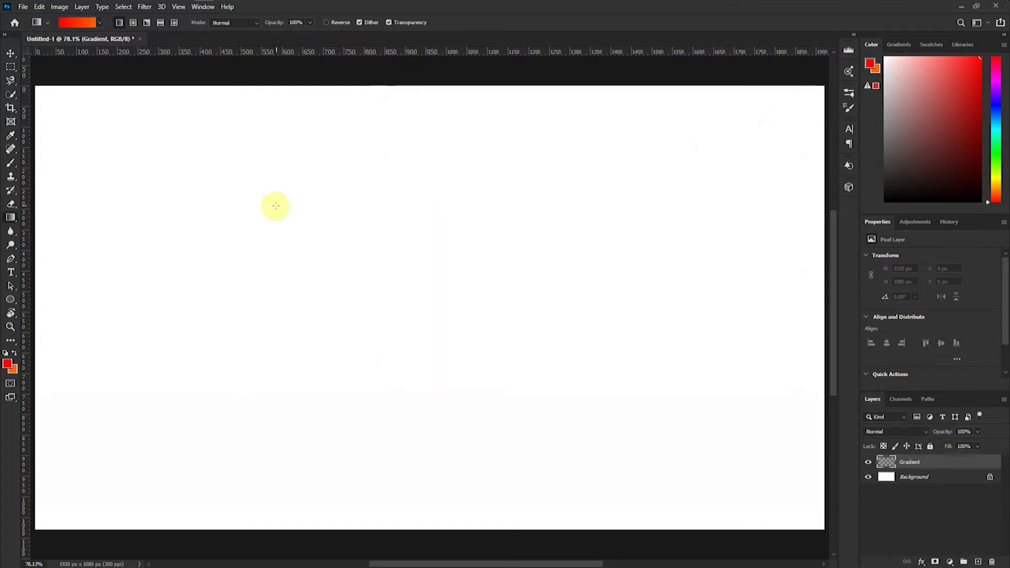
drag(129, 247, 763, 275)
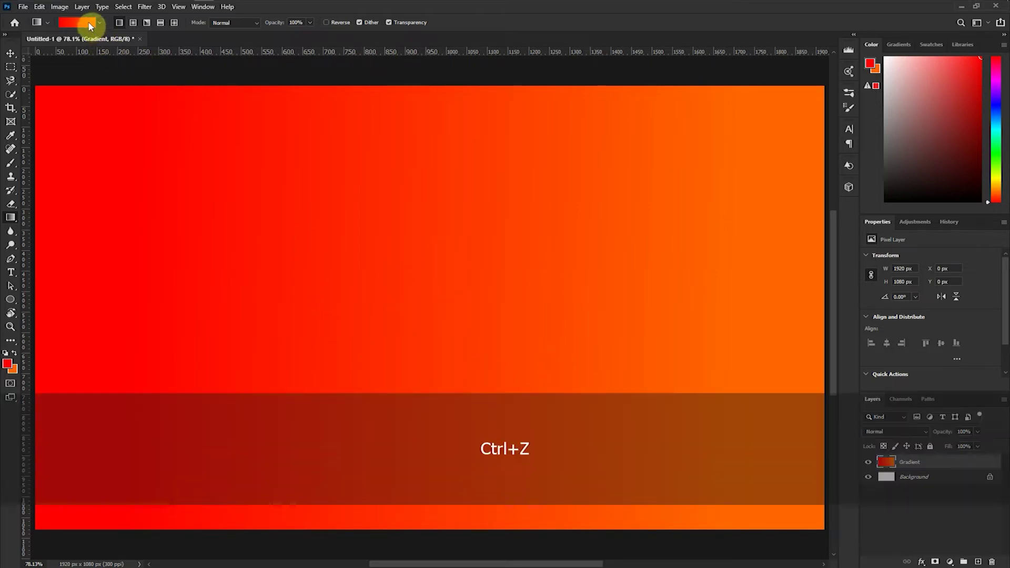
key(ctrl+z)
Set the gradient type to Noise and fill the Gradient layer with it from near the canvas's left edge to its right edge.
click(88, 22)
click(472, 332)
click(457, 351)
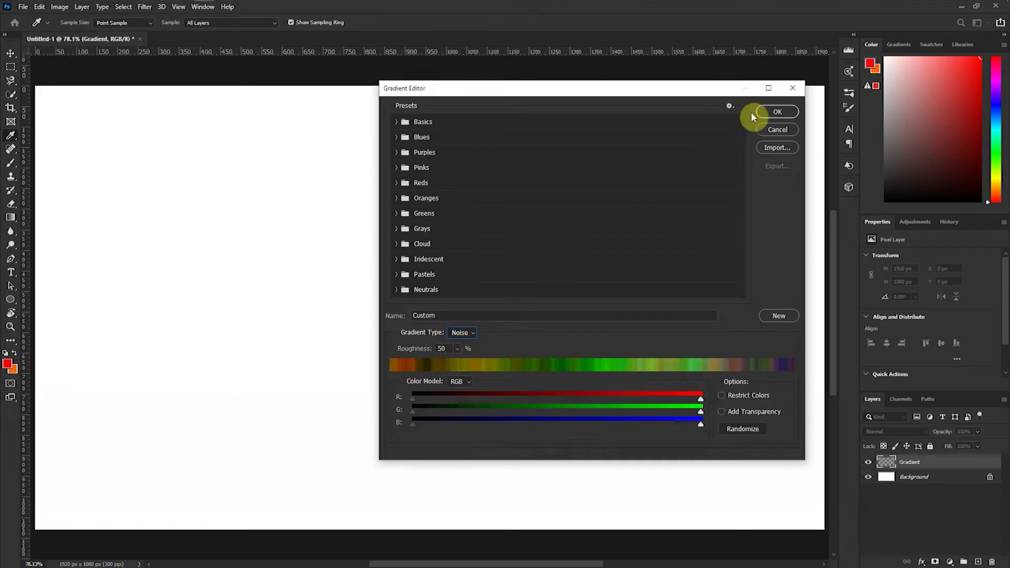
click(773, 114)
drag(104, 289, 767, 295)
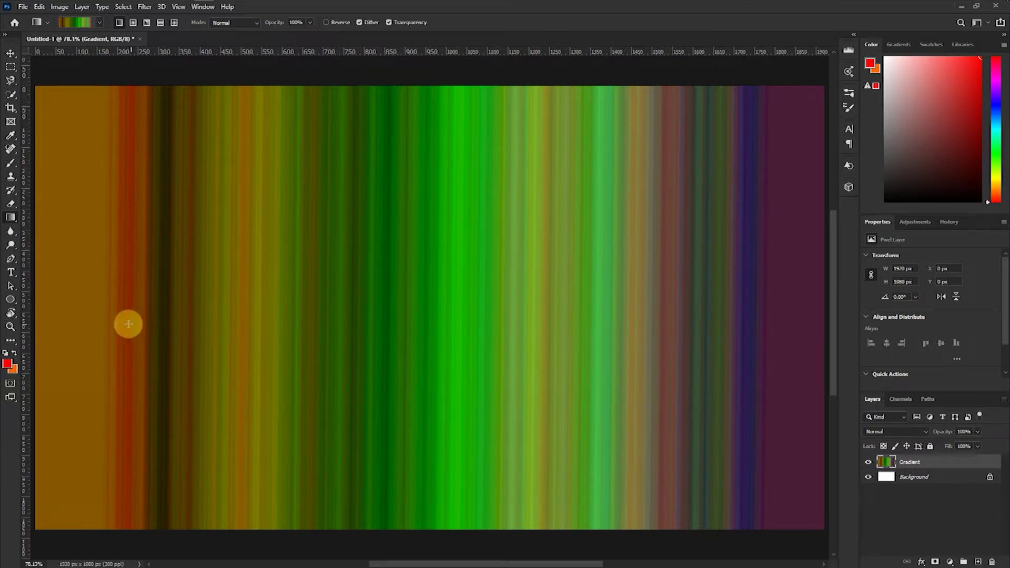
Set the gradient type back to Solid with a smoothness of 100%.
click(83, 24)
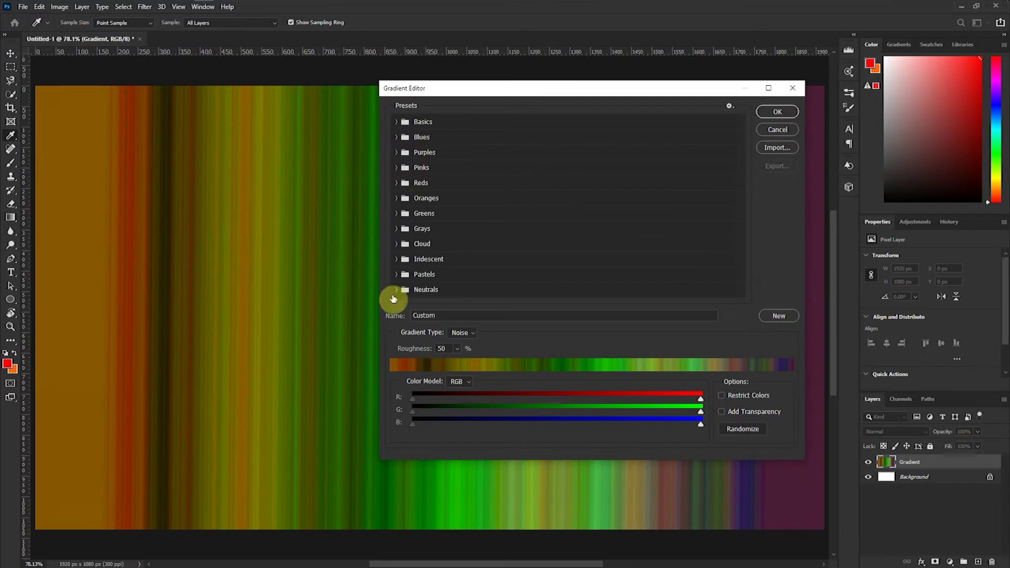
click(469, 333)
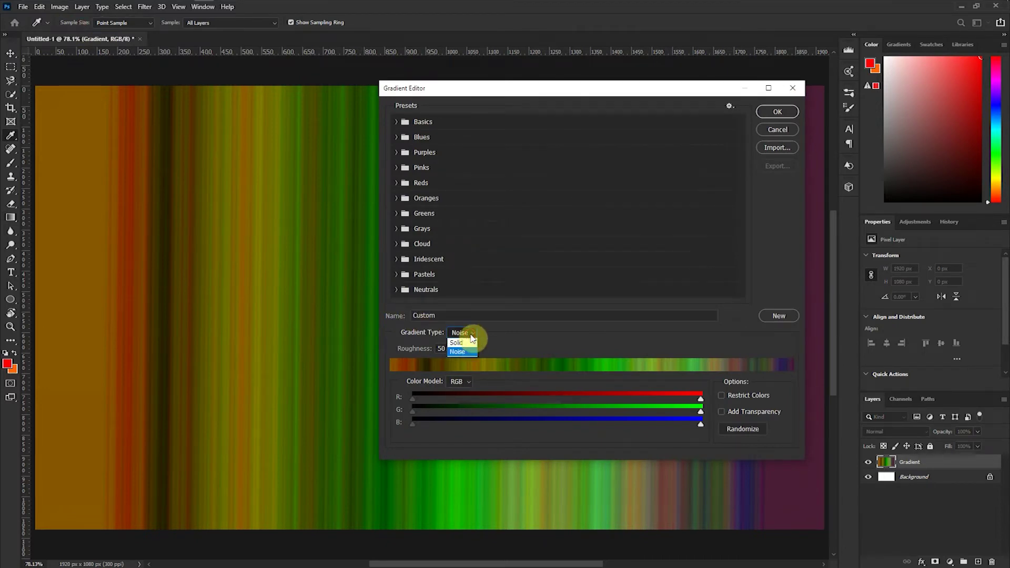
click(465, 342)
click(455, 349)
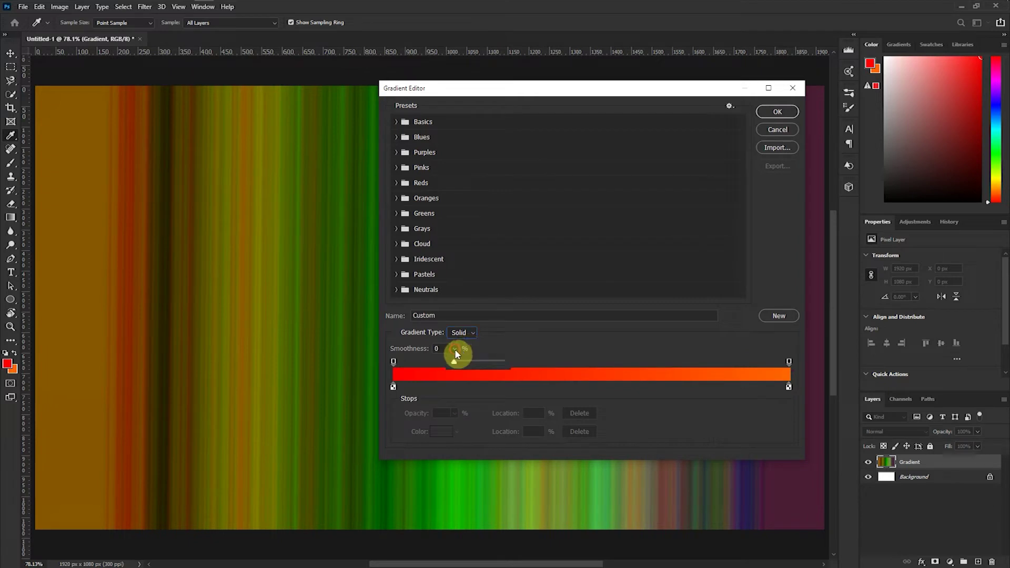
drag(455, 364, 502, 367)
click(517, 348)
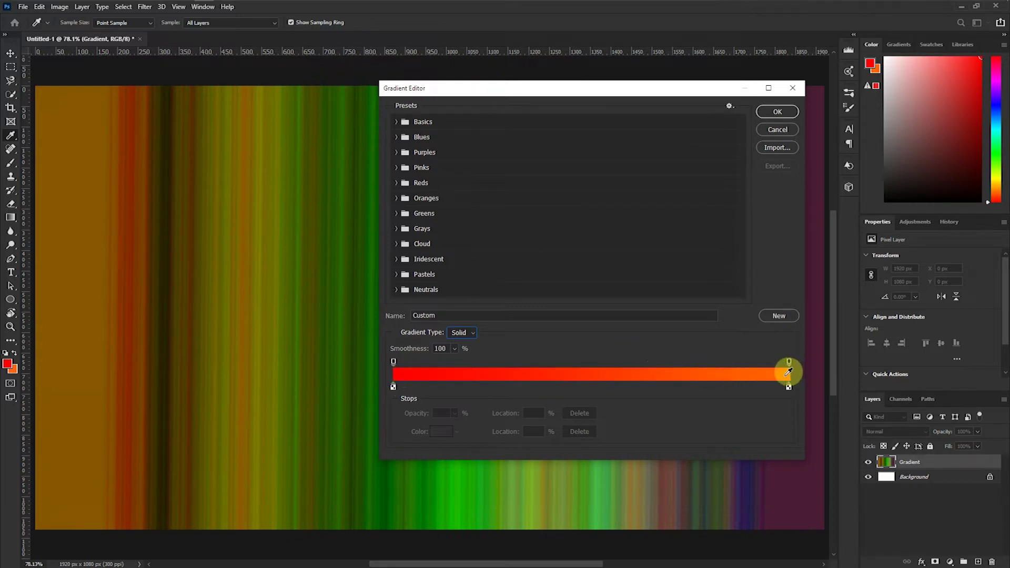
Try moving the red color stop to 19% and shifting the orange end stop, returning both to the gradient's ends.
click(393, 388)
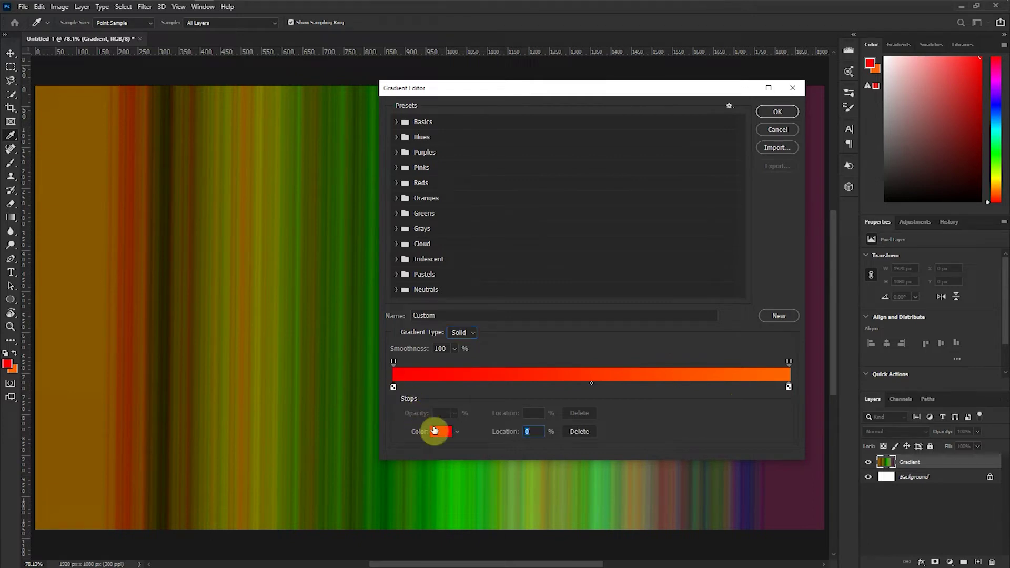
drag(392, 394, 471, 392)
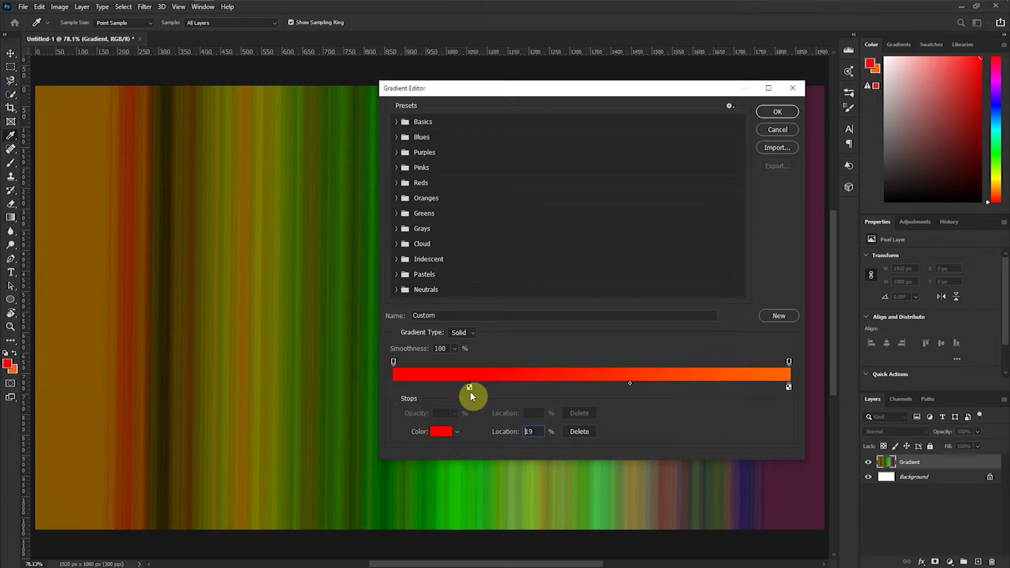
drag(774, 394, 791, 392)
Inspect the opacity stop at the gradient's start and the color of the red stop below it without changing them.
click(392, 362)
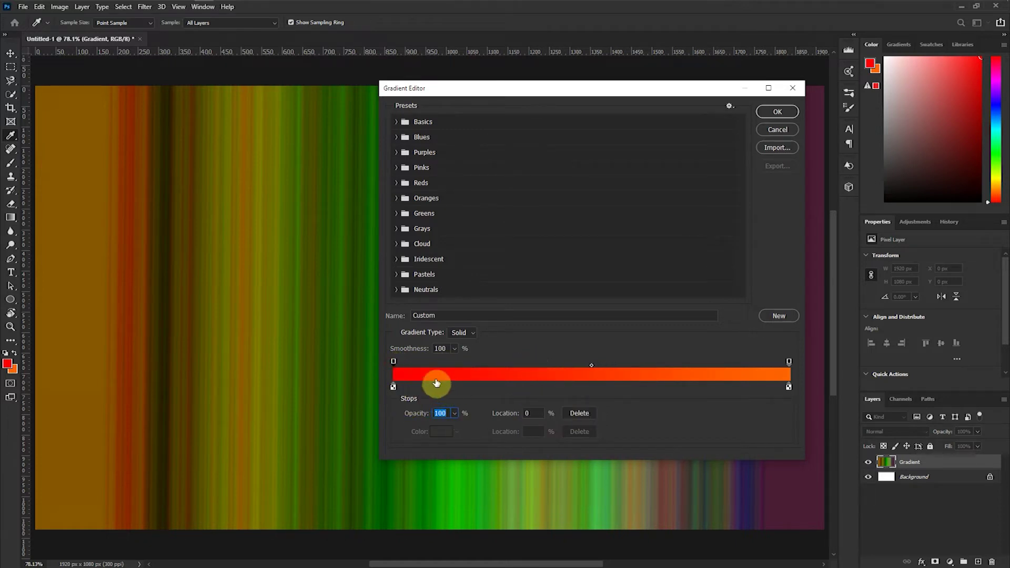
click(393, 387)
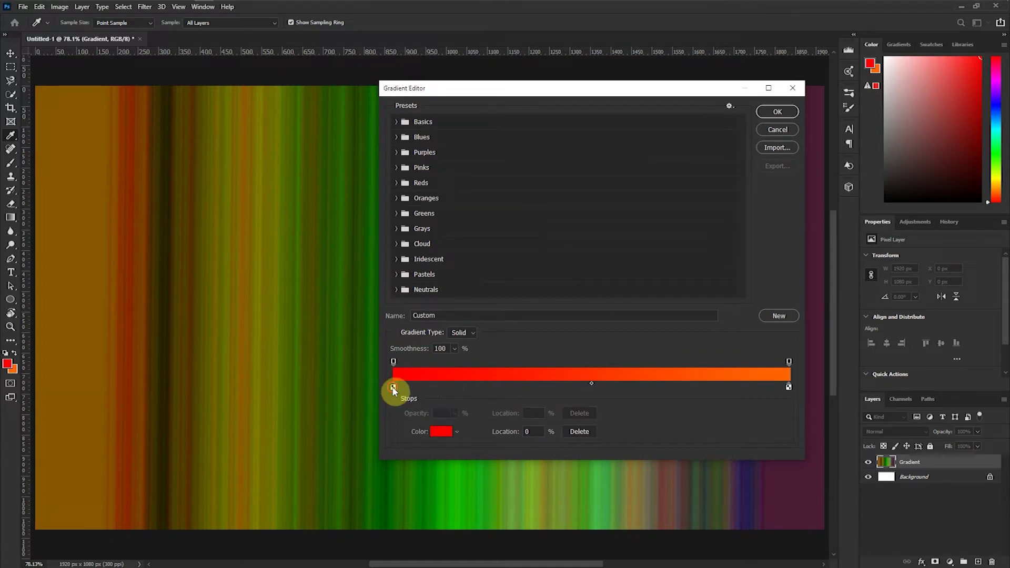
click(441, 431)
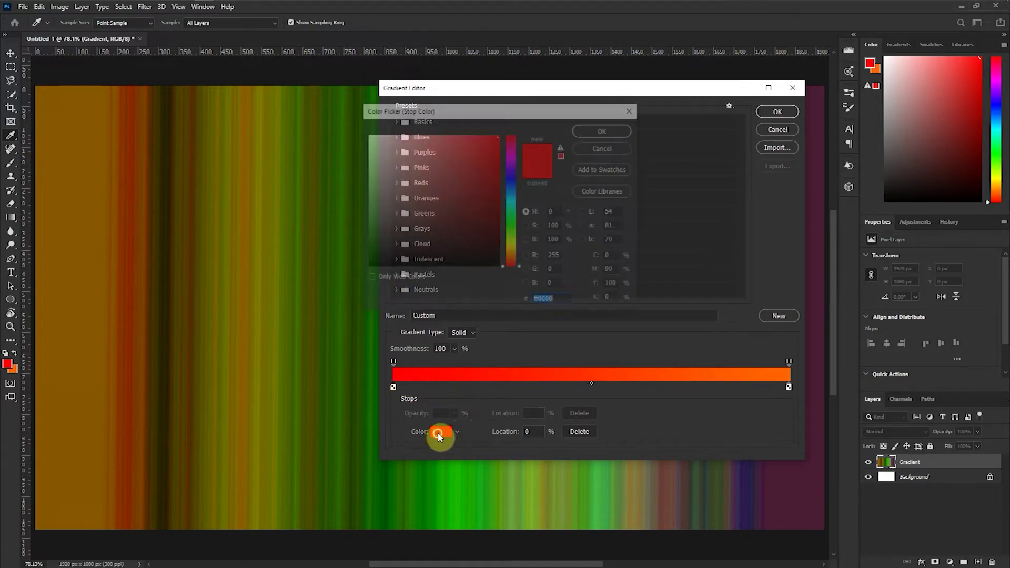
click(585, 153)
Try dark red #610000 for the starting color stop, cancel it, and try sliding both end stops along the gradient bar.
click(393, 387)
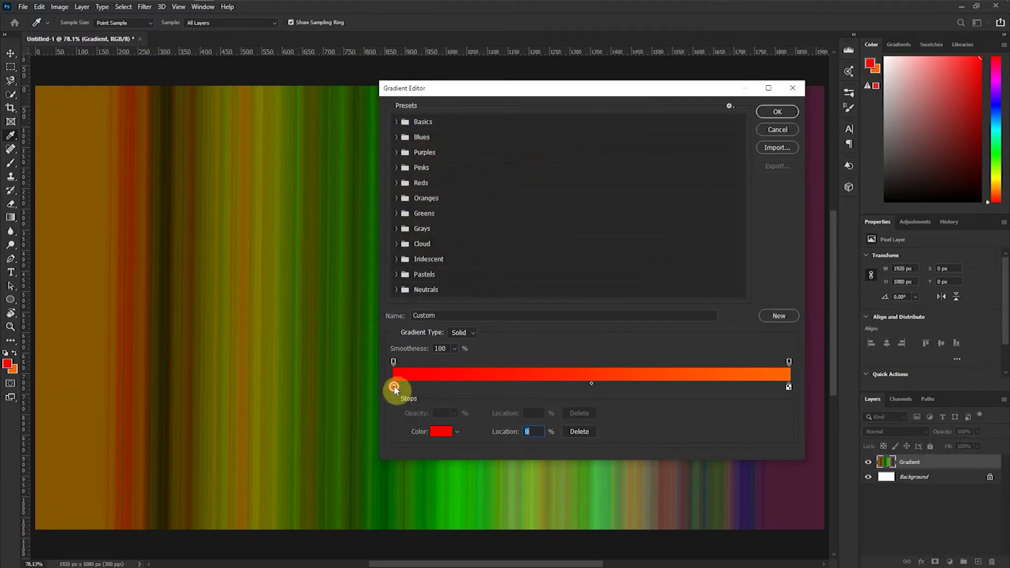
double_click(394, 387)
drag(433, 198, 500, 216)
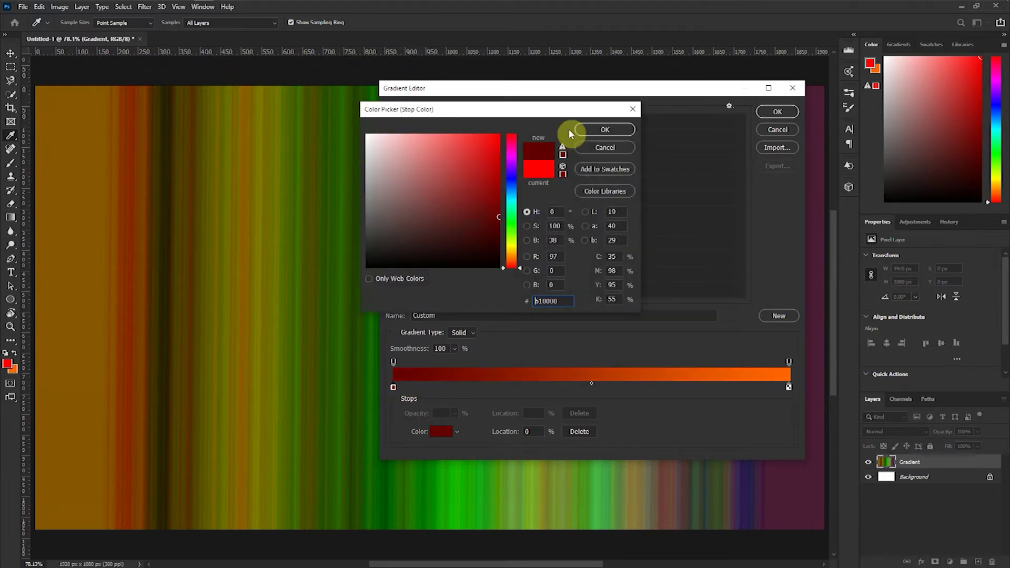
click(593, 149)
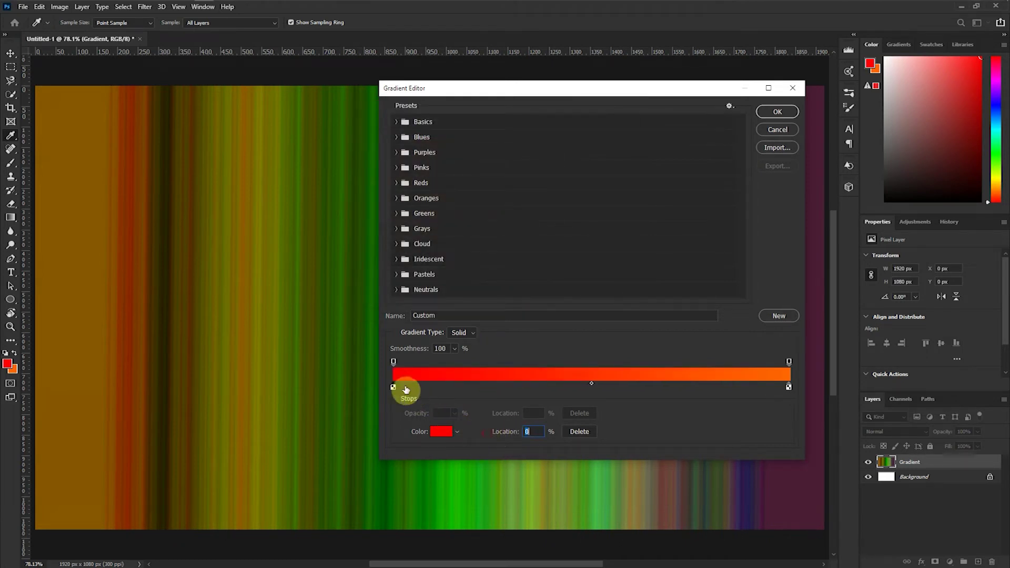
drag(472, 388, 395, 390)
mouse_move(787, 388)
mouse_down()
mouse_move(755, 392)
mouse_move(801, 391)
mouse_up()
Add seven orange color stops spread along the gradient bar, including ones at 6% and 68%.
click(419, 390)
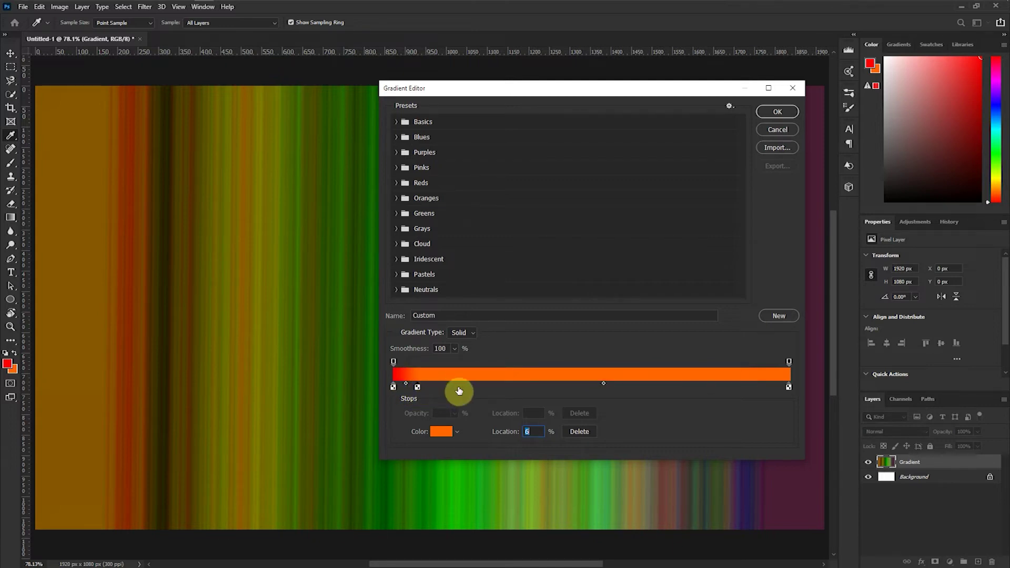
click(540, 389)
click(718, 388)
click(613, 389)
click(483, 389)
click(746, 389)
click(664, 389)
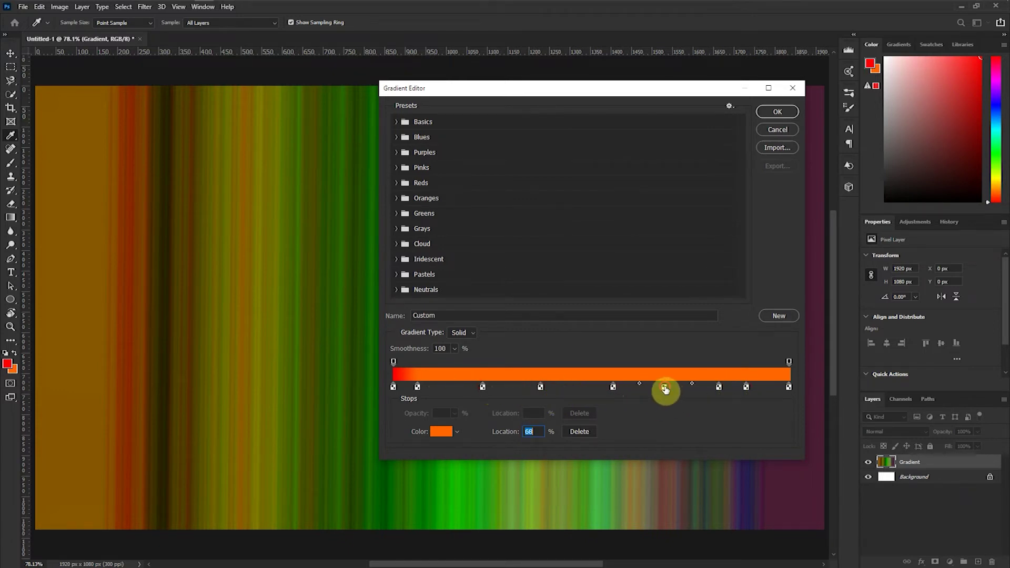
Add three more orange color stops, including one at 15%, and discard the Gradient Editor changes.
click(569, 389)
click(507, 389)
click(456, 389)
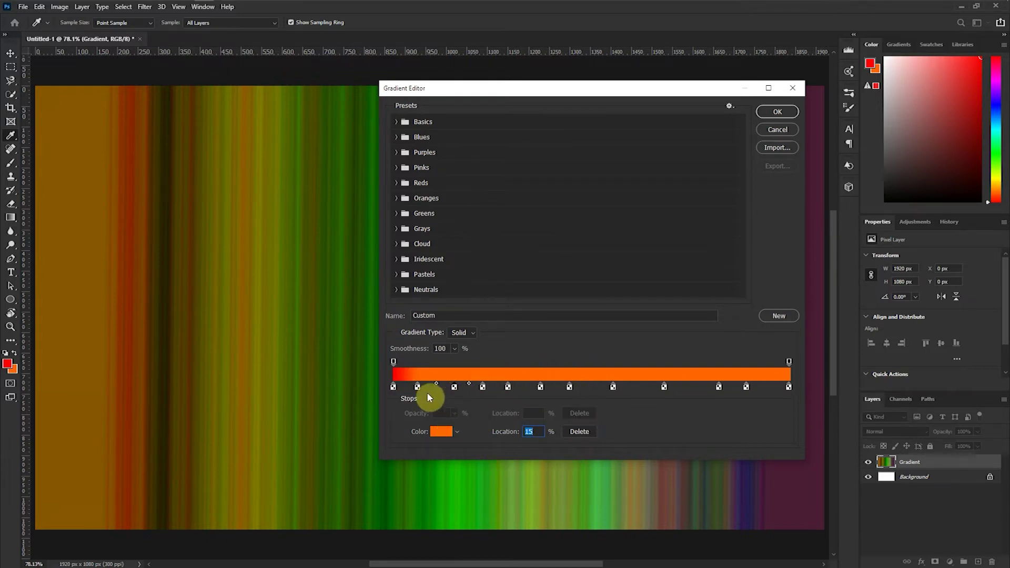
click(777, 132)
Undo the striped noise fill and set the gradient type back to Solid with 100% smoothness.
key(ctrl+z)
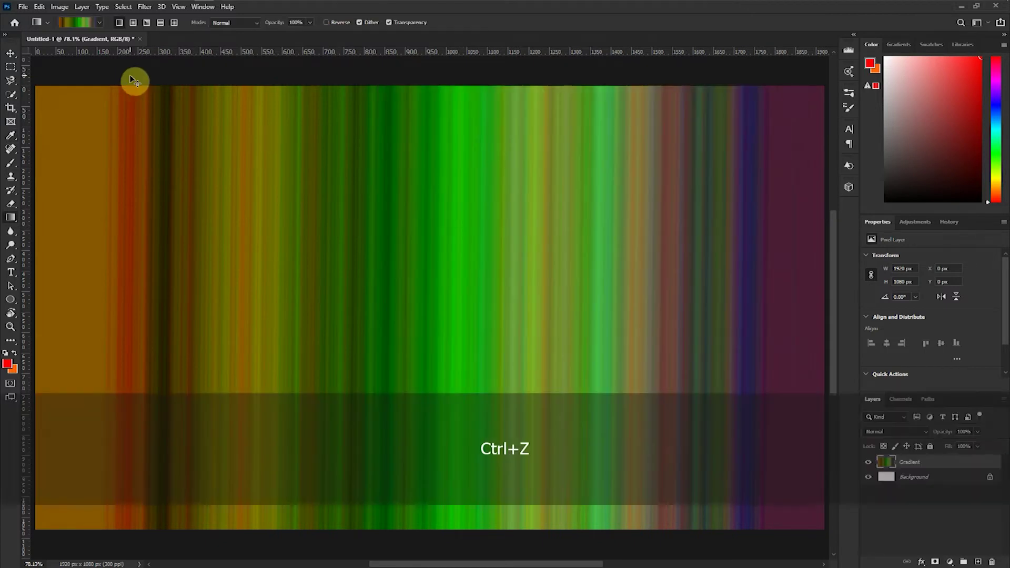
click(74, 23)
click(463, 333)
click(451, 347)
drag(454, 352, 655, 365)
click(393, 387)
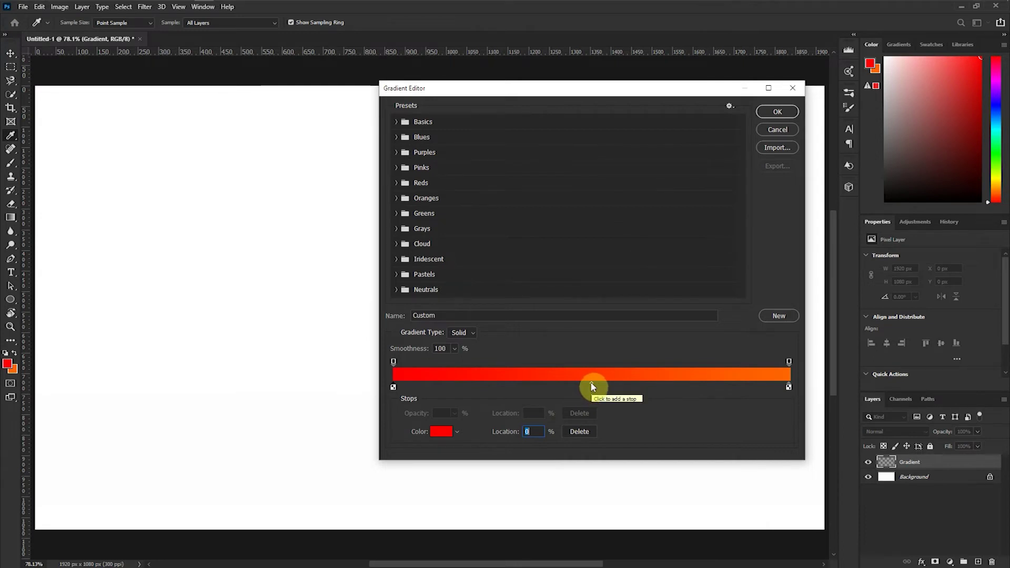
Try the color midpoint at several locations, including 20% and 5%, and set it to 50%.
drag(591, 388, 581, 386)
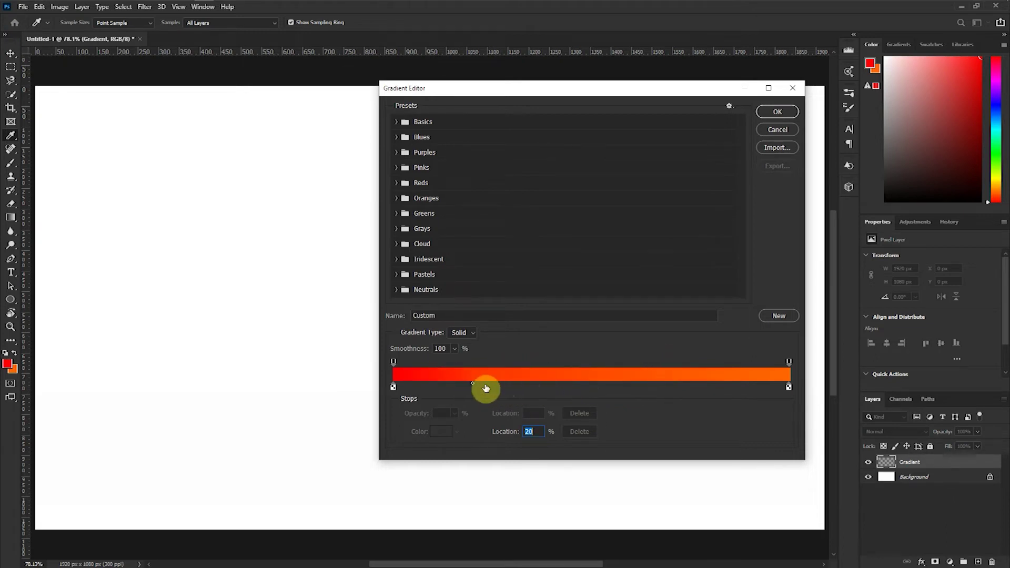
drag(473, 383, 607, 390)
drag(510, 392, 413, 388)
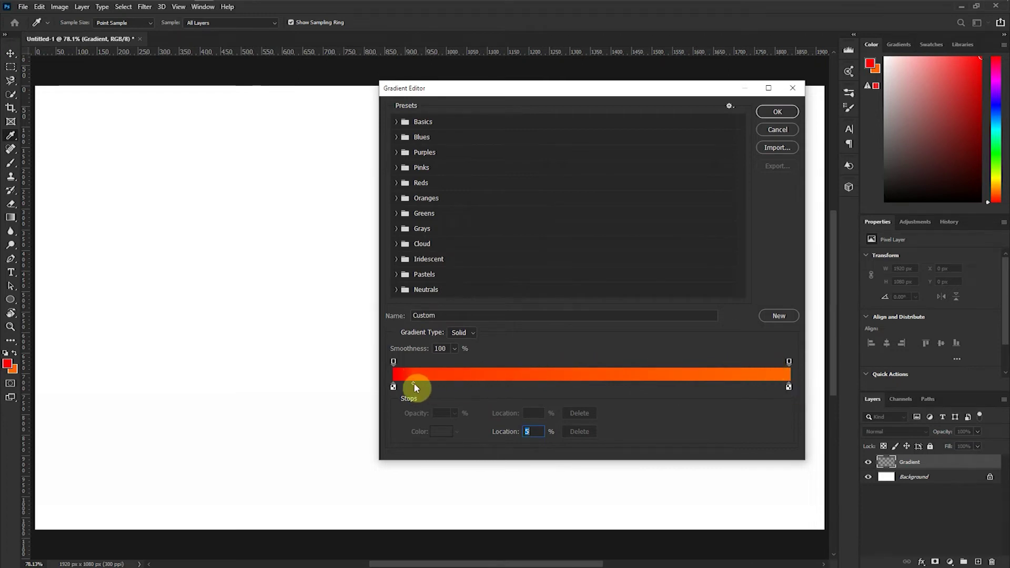
drag(413, 386, 627, 386)
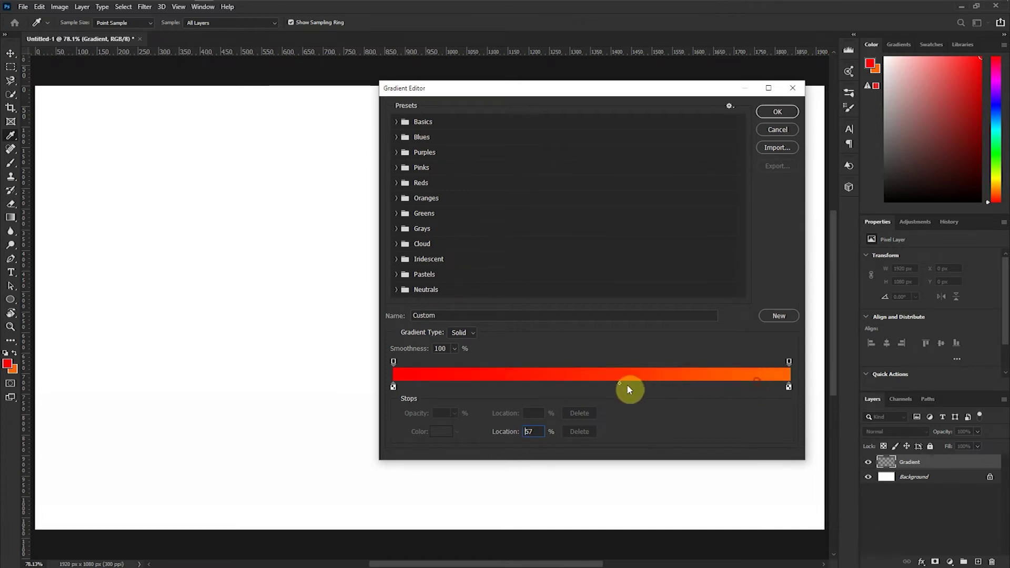
text(50)
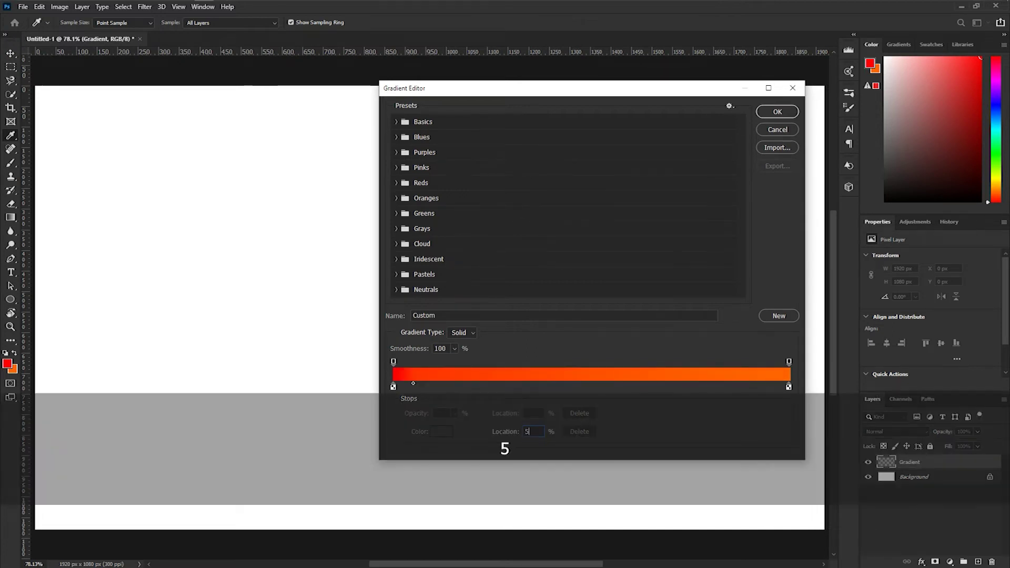
click(394, 388)
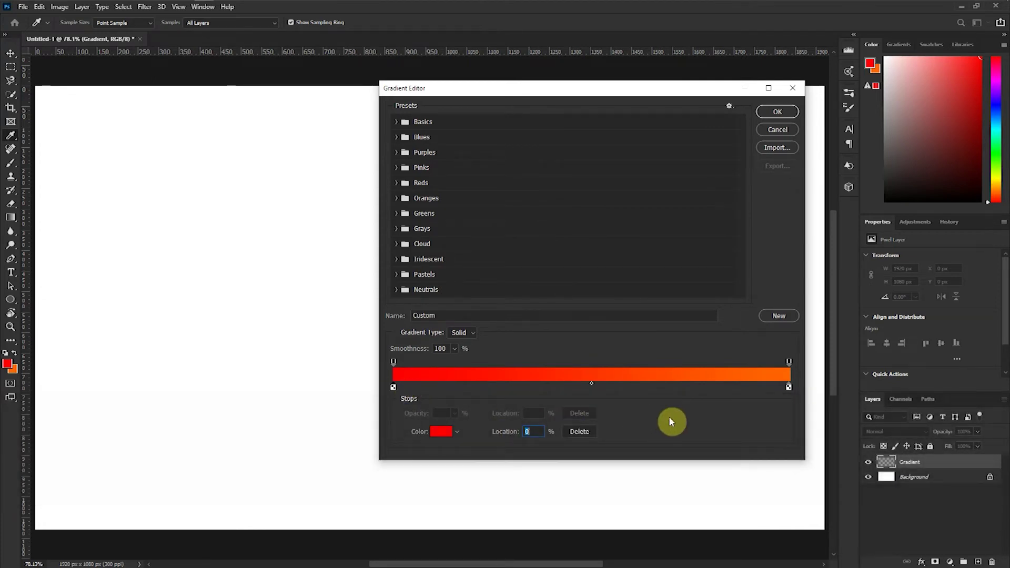
Try the opacity setting of both end opacity stops and add another opacity stop at 43%.
click(393, 362)
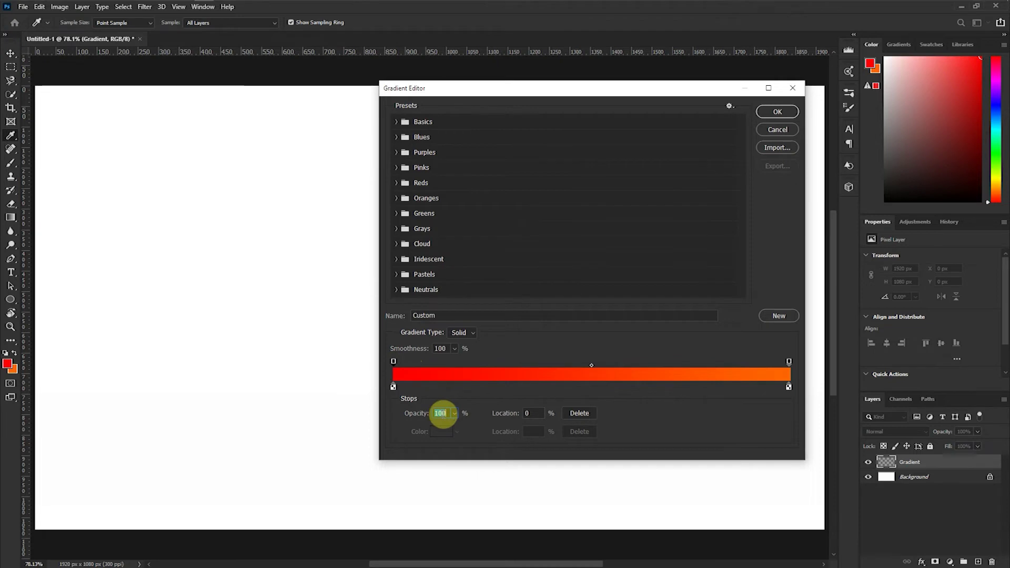
click(454, 413)
drag(456, 426, 491, 428)
click(788, 363)
click(453, 413)
drag(441, 431, 510, 424)
click(565, 362)
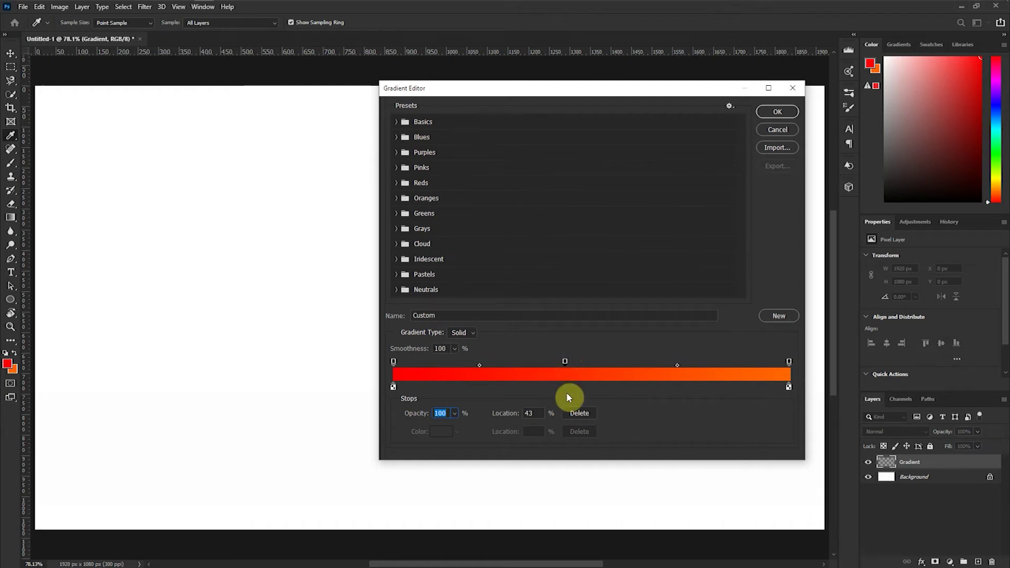
Add two red color stops along the gradient bar and place them at 28% and 74%.
click(452, 388)
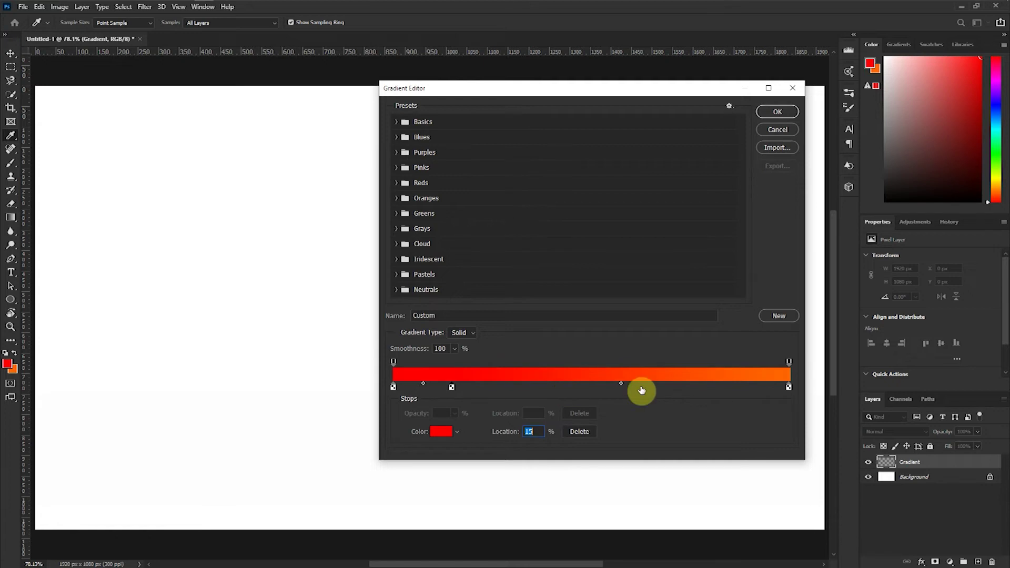
click(724, 388)
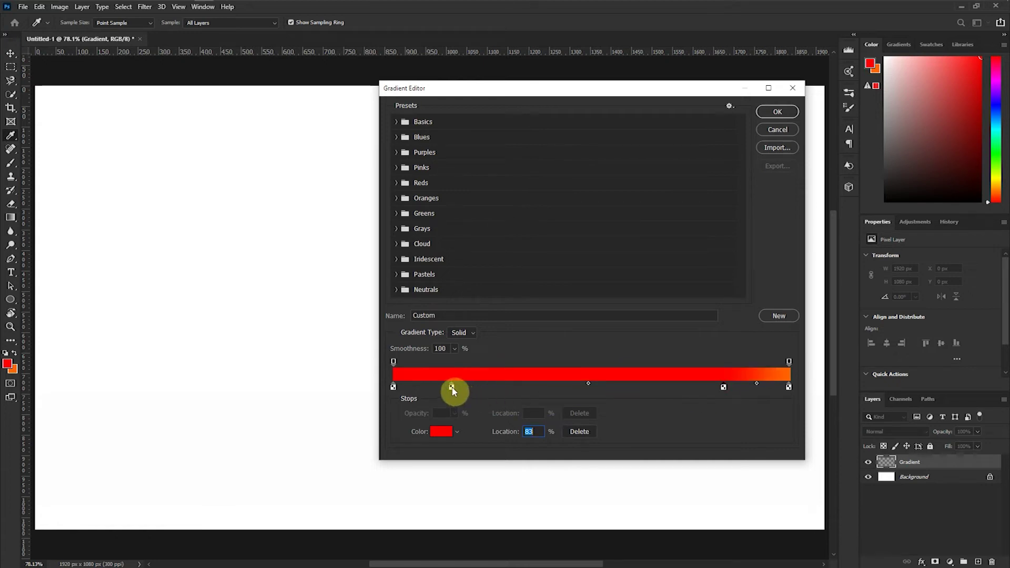
drag(724, 389, 687, 389)
click(500, 388)
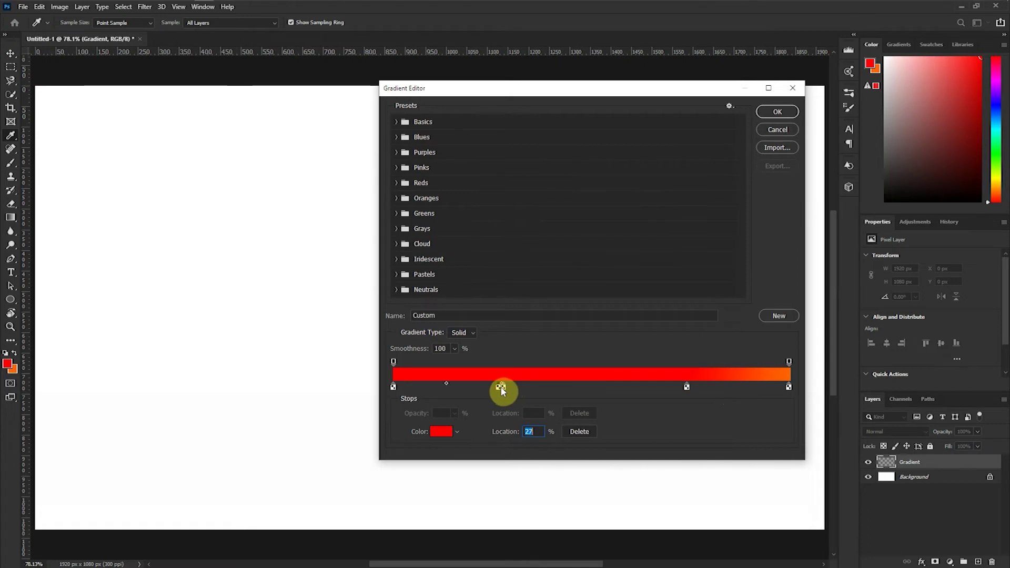
key(ctrl+z)
Change the color of the stop at 28% to yellow-orange #ffb400.
double_click(503, 387)
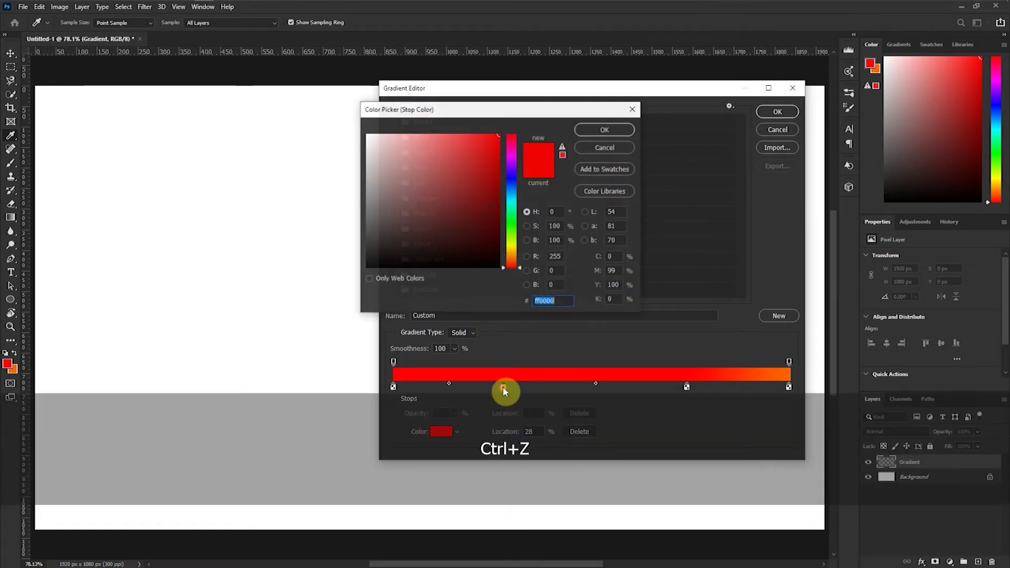
drag(514, 259, 515, 255)
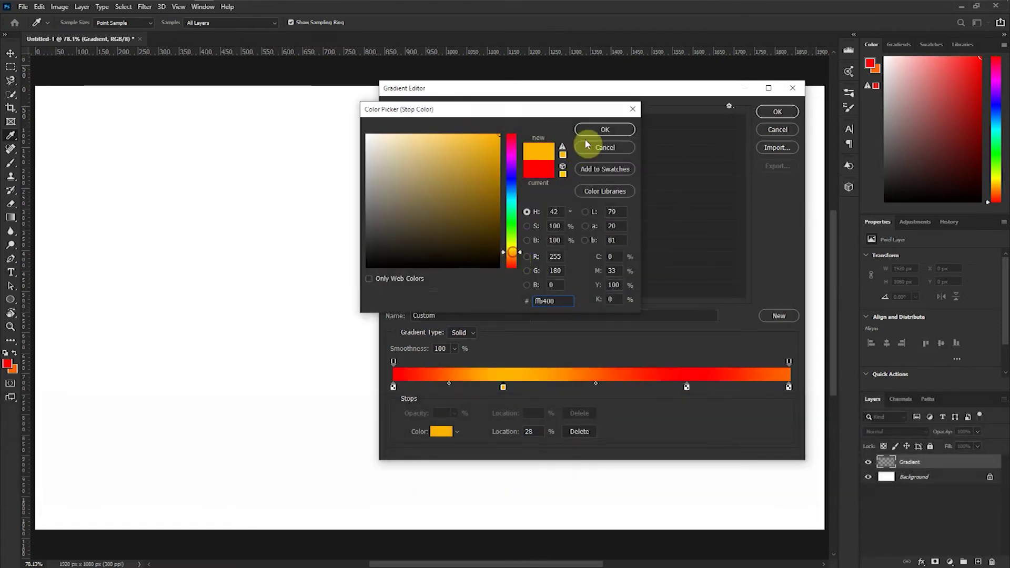
click(591, 130)
Change the color of the stop at 74% to green #00ff06 and accept the edited gradient.
click(685, 387)
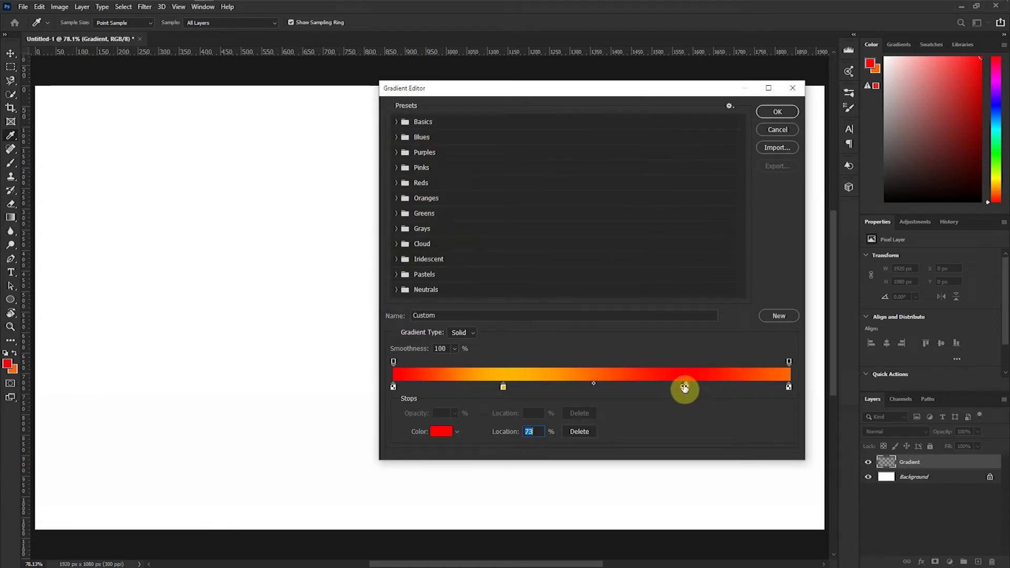
key(ctrl+z)
double_click(685, 387)
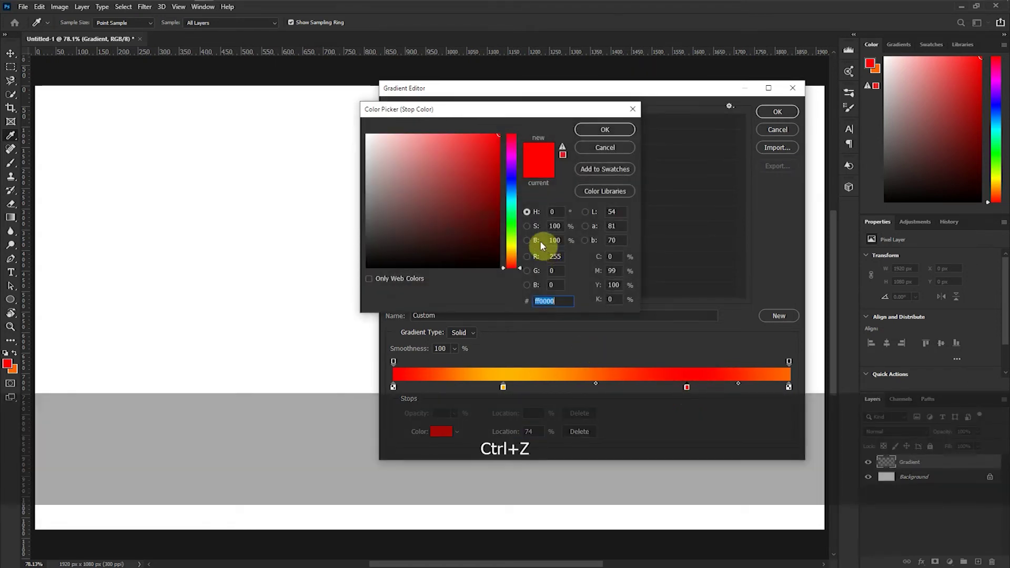
click(510, 228)
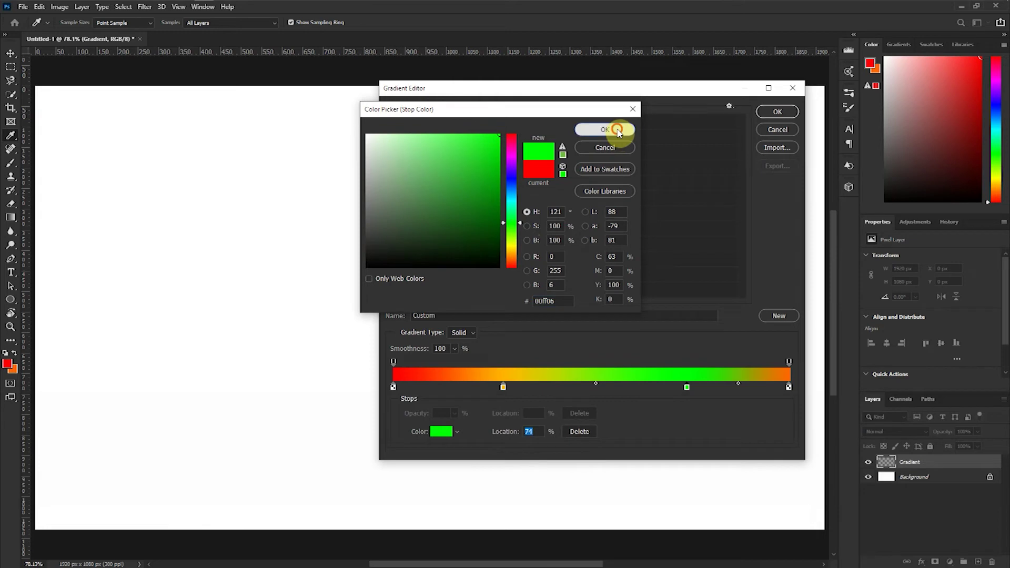
click(615, 130)
click(777, 112)
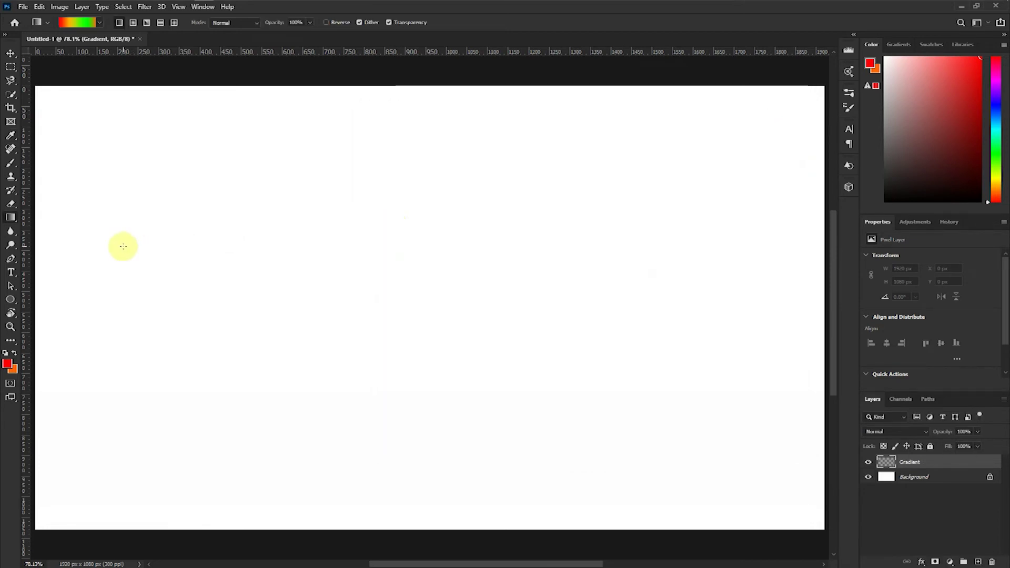
Fill the canvas horizontally with the custom gradient, and refill it with the red-to-orange gradient preset.
drag(69, 249, 774, 247)
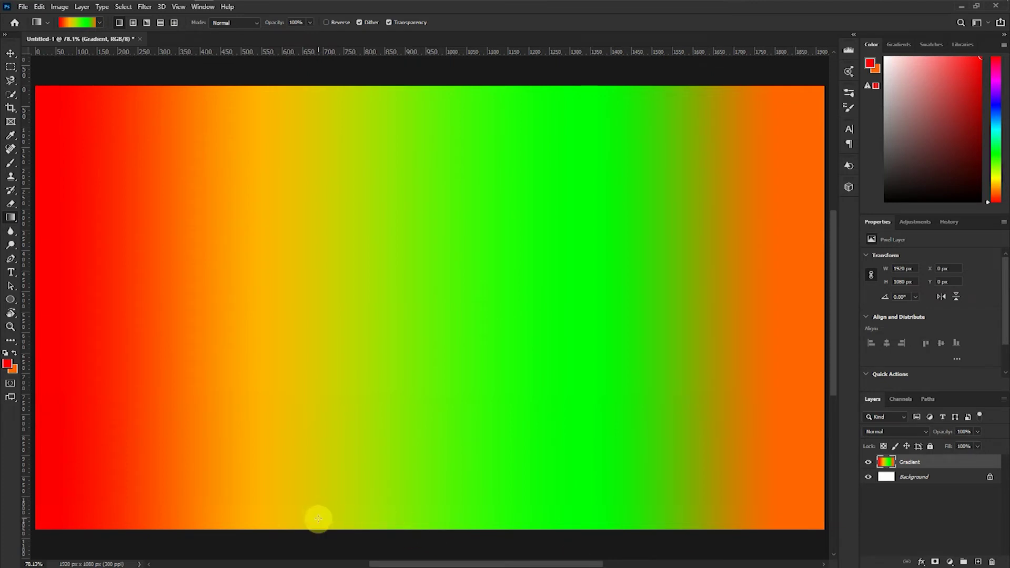
key(comma)
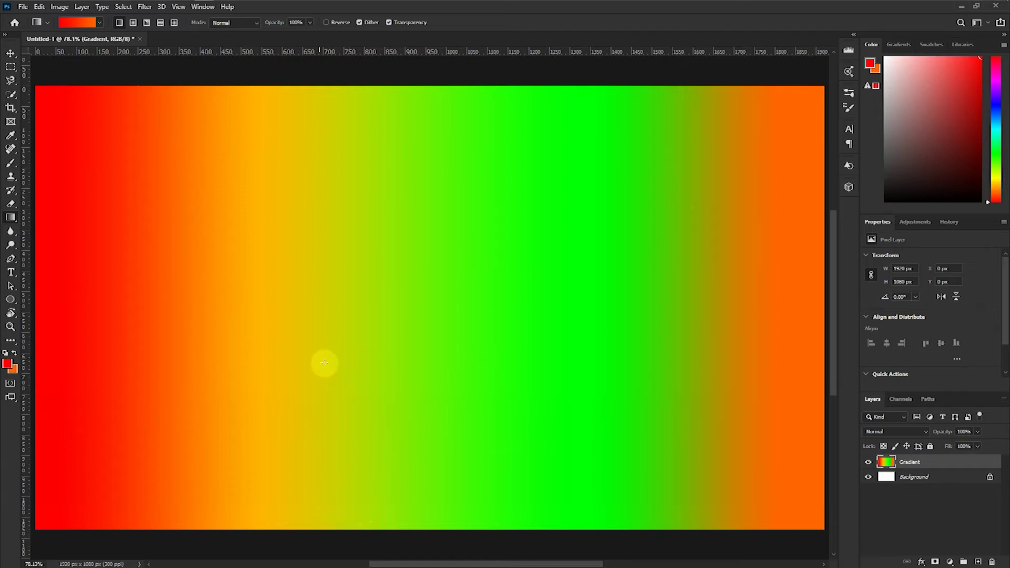
drag(80, 285, 812, 278)
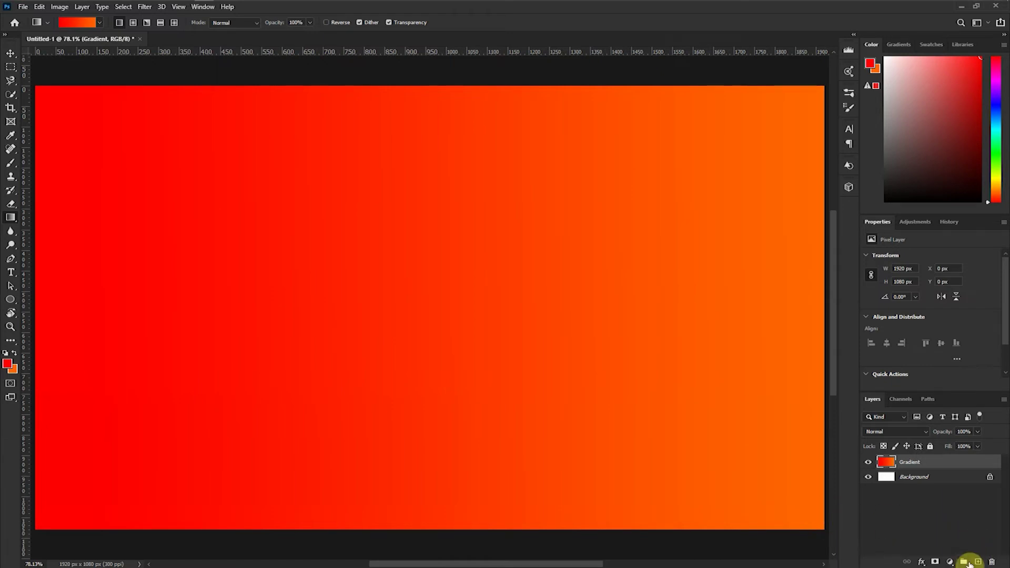
Delete the Gradient layer and fill a large rectangular selection in the canvas's upper-left area with a diagonal red-to-orange gradient.
drag(926, 462, 992, 561)
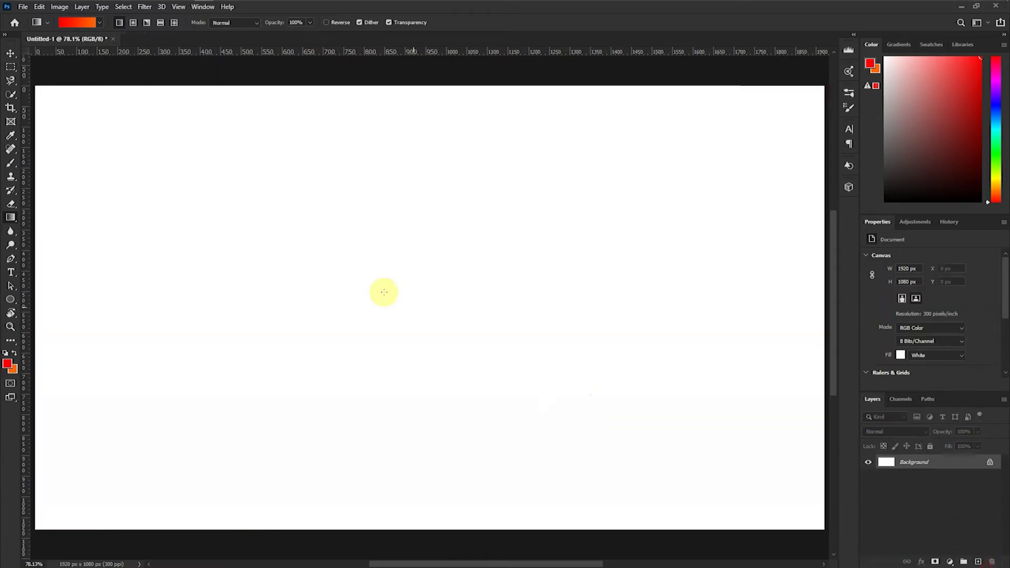
click(9, 68)
drag(41, 93, 477, 390)
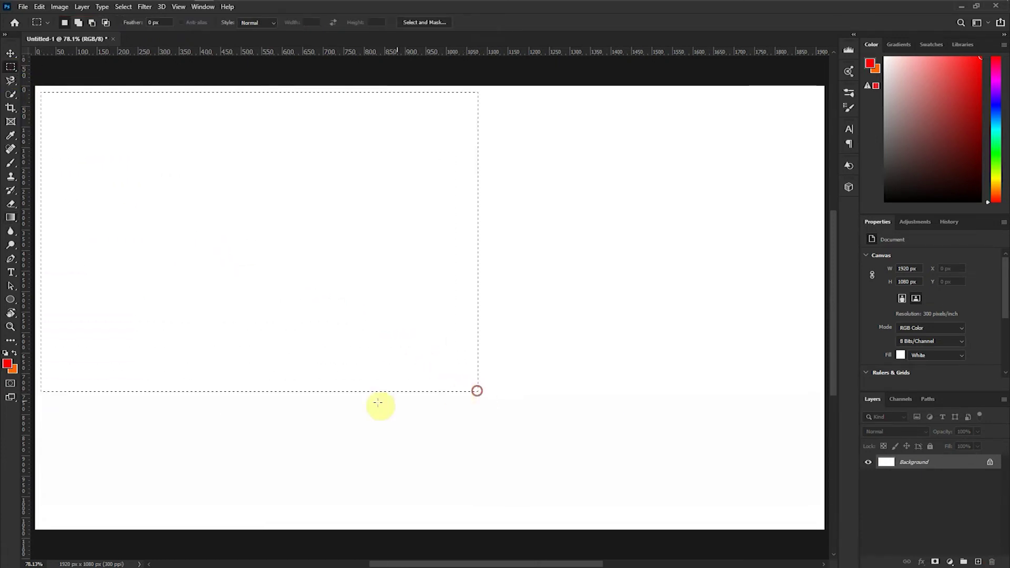
click(10, 218)
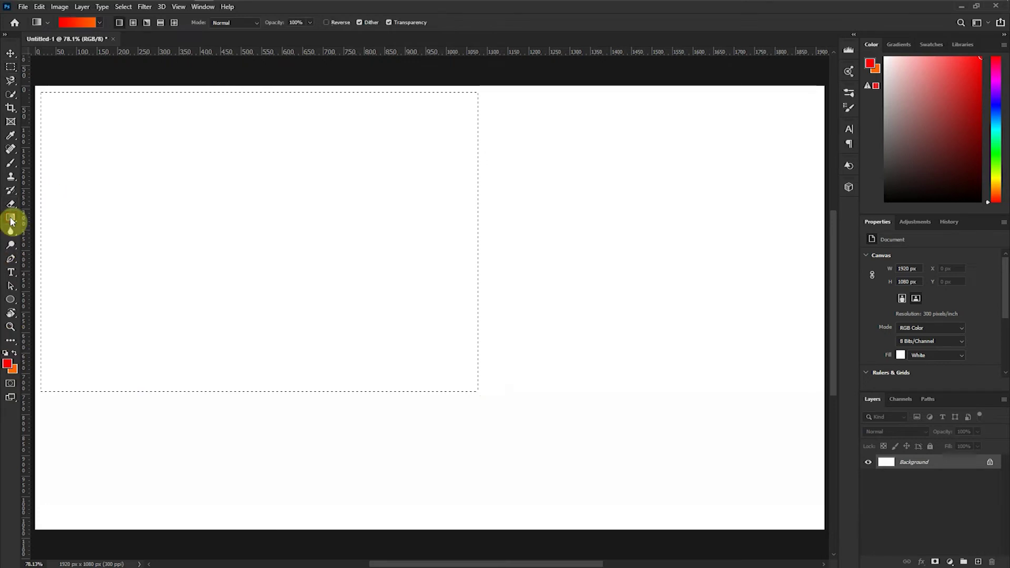
drag(40, 391, 453, 113)
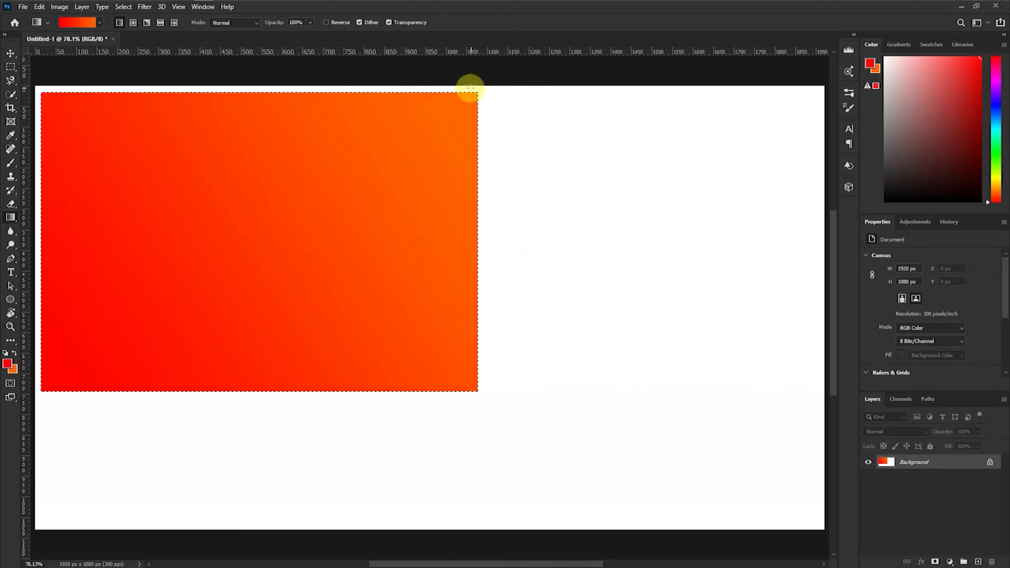
Lasso a freehand boot-like shape beside the rectangle, fill it upward with the red-to-orange gradient, and deselect it.
click(12, 80)
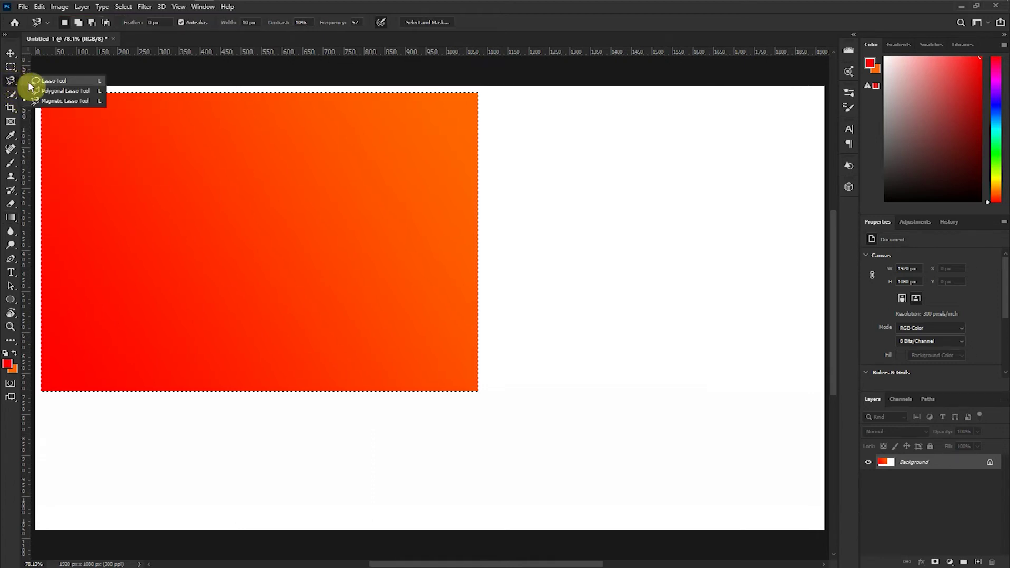
click(47, 81)
mouse_move(515, 139)
mouse_down()
mouse_move(583, 127)
mouse_move(609, 187)
mouse_move(662, 213)
mouse_move(671, 265)
mouse_move(591, 282)
mouse_move(543, 262)
mouse_move(516, 141)
mouse_up()
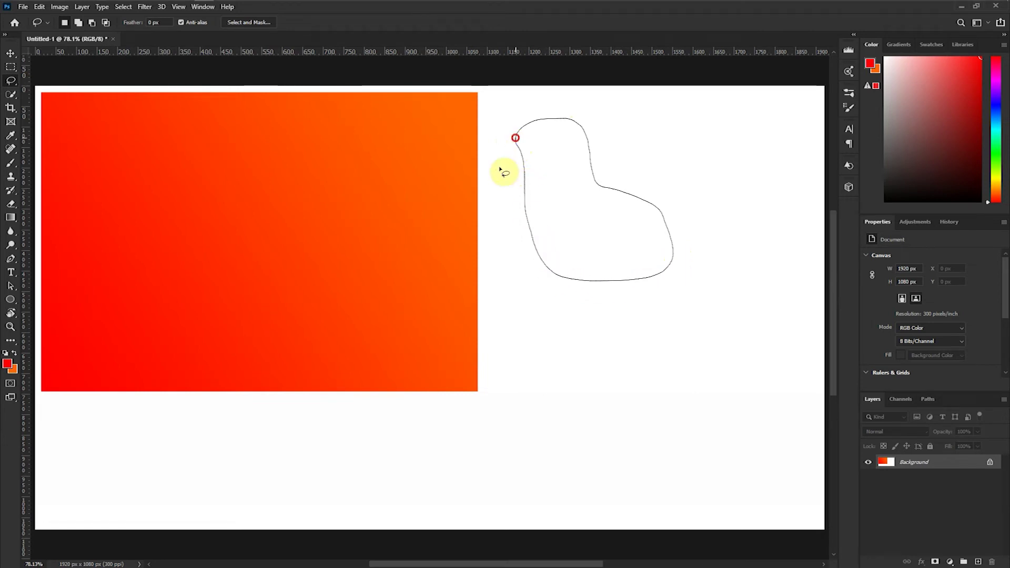
click(14, 221)
drag(525, 307, 609, 109)
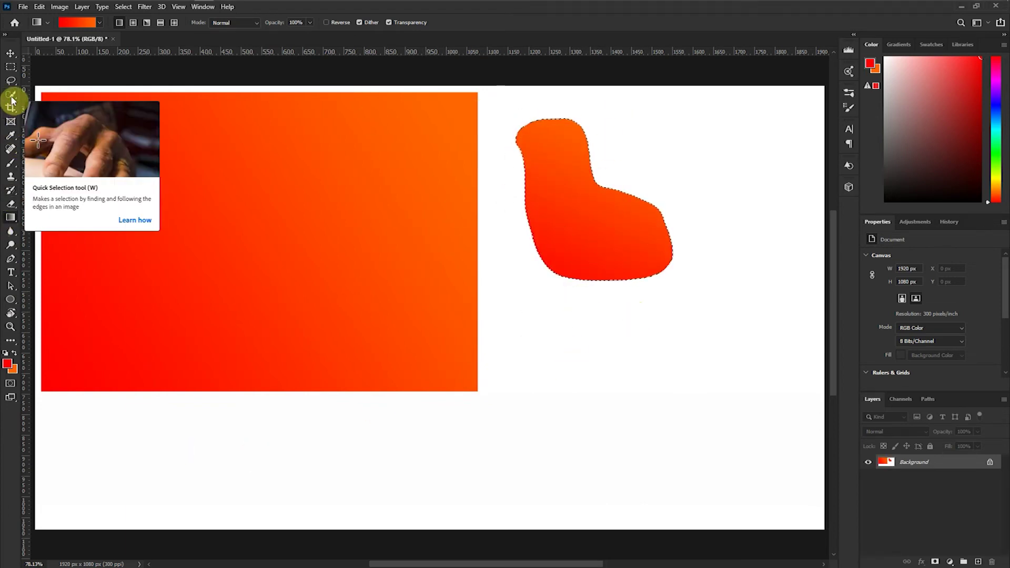
key(ctrl)
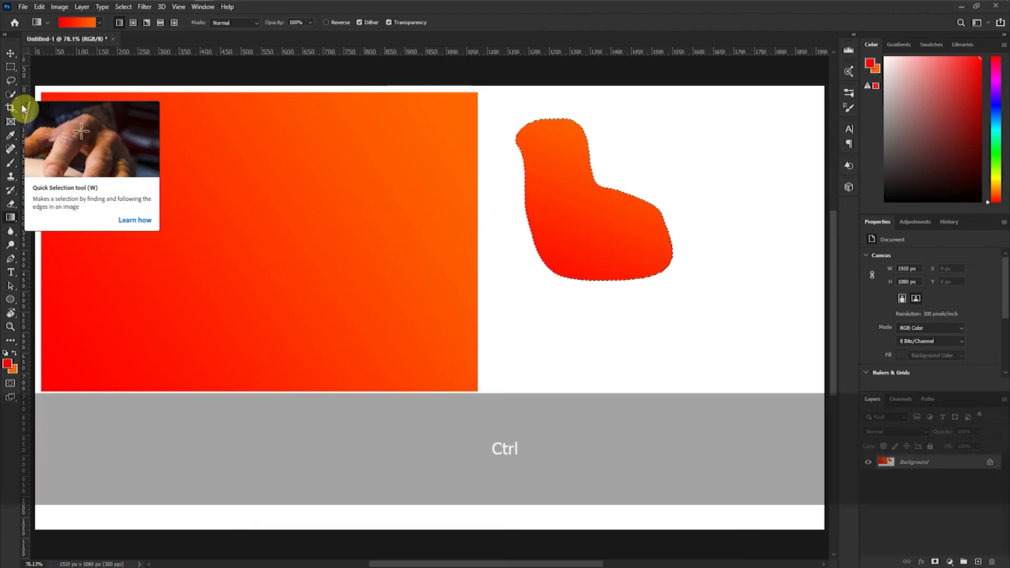
key(ctrl+d)
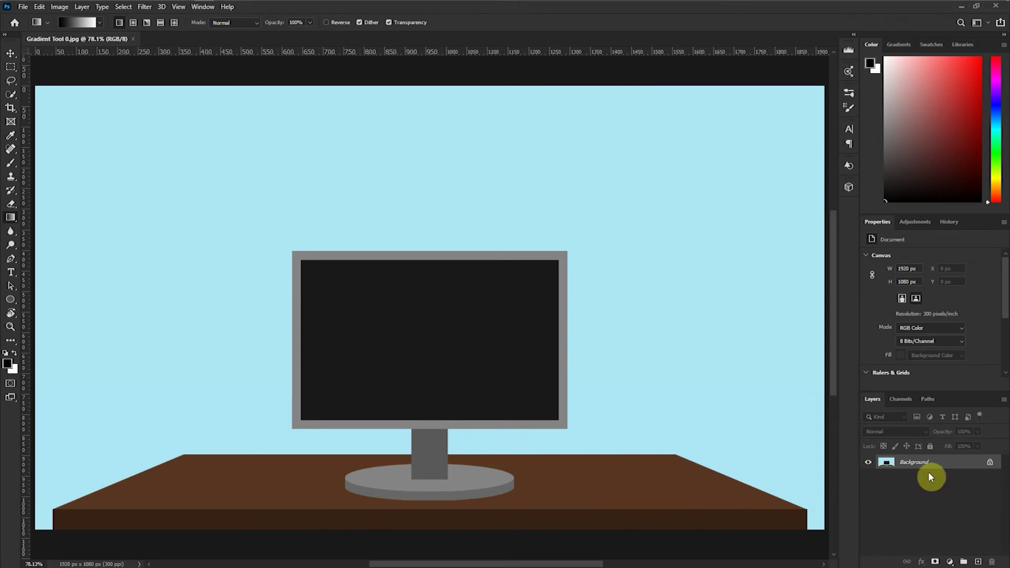
Duplicate the Background layer of the monitor image and hide the original.
key(ctrl+j)
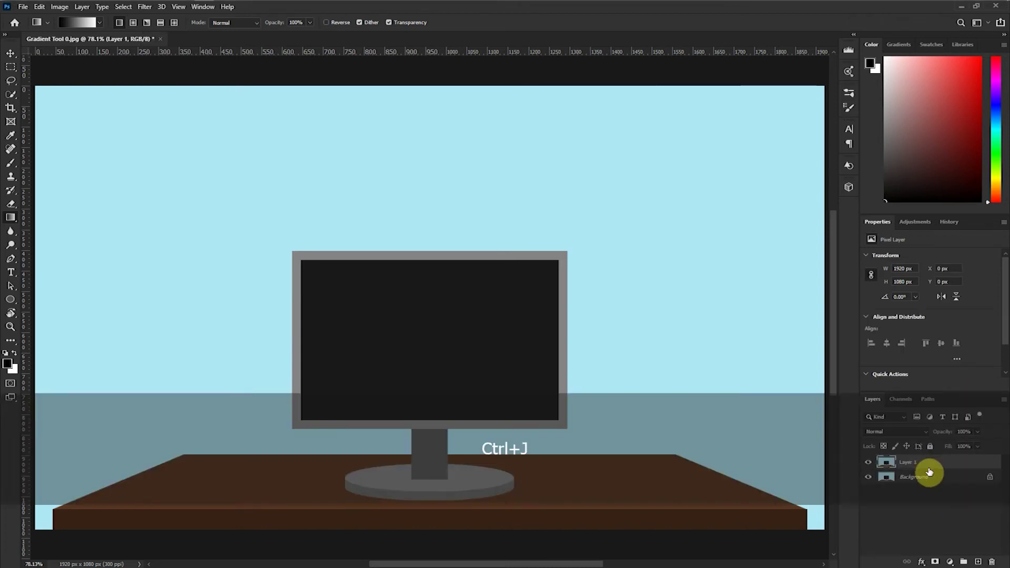
click(868, 476)
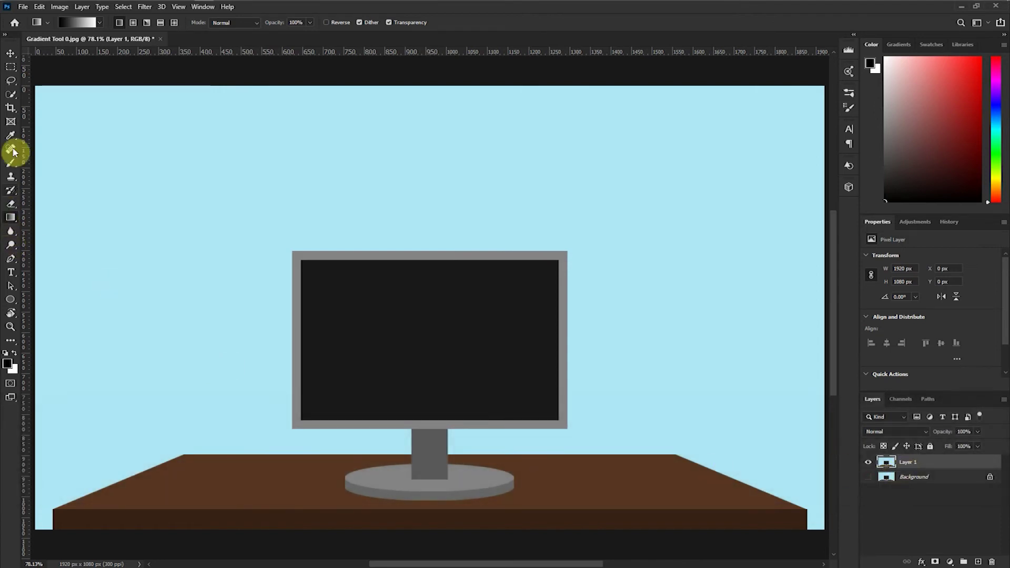
Select the monitor's black screen area with a rectangular marquee about 630 by 390 px.
click(11, 67)
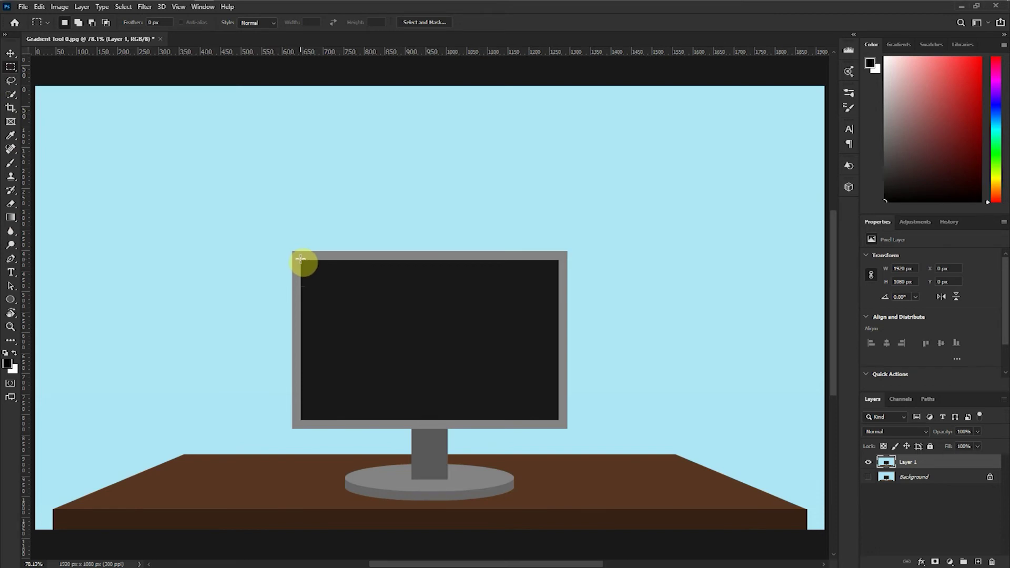
drag(300, 260, 559, 421)
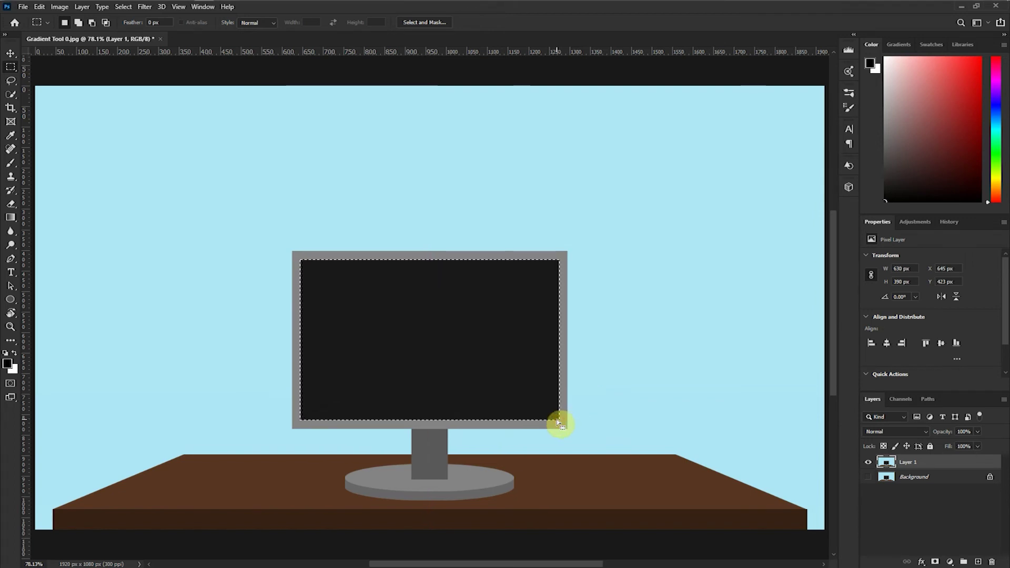
Fill the selected monitor screen with the Purple_02 preset gradient, running straight up from its lower edge to its upper edge, and deselect it.
click(11, 217)
click(71, 23)
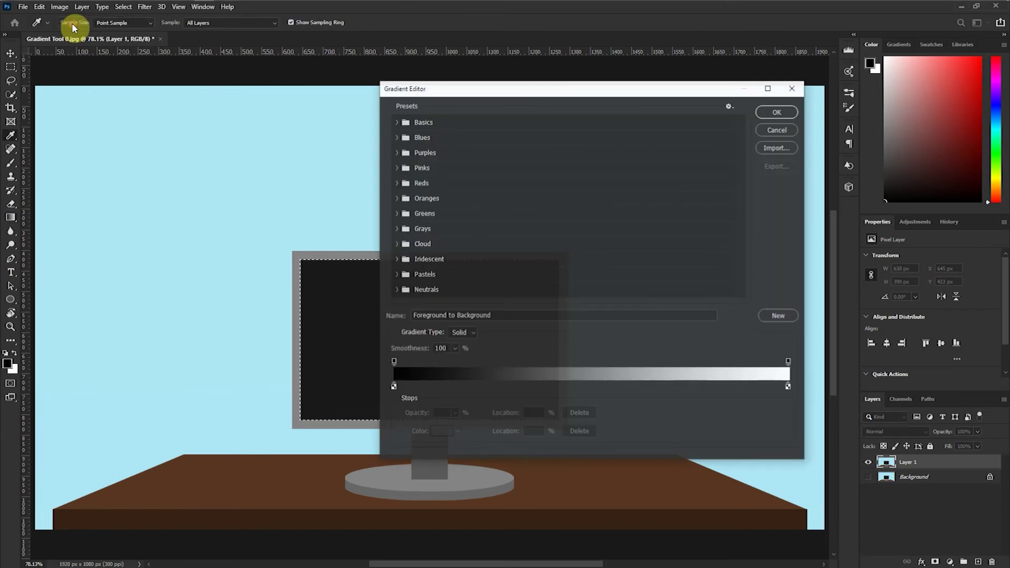
click(396, 152)
click(451, 175)
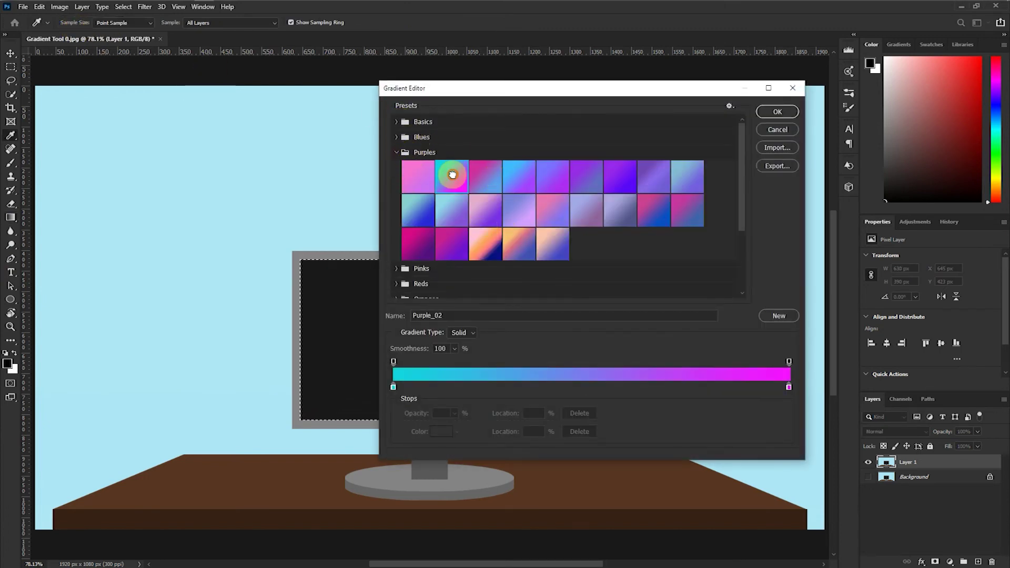
click(776, 113)
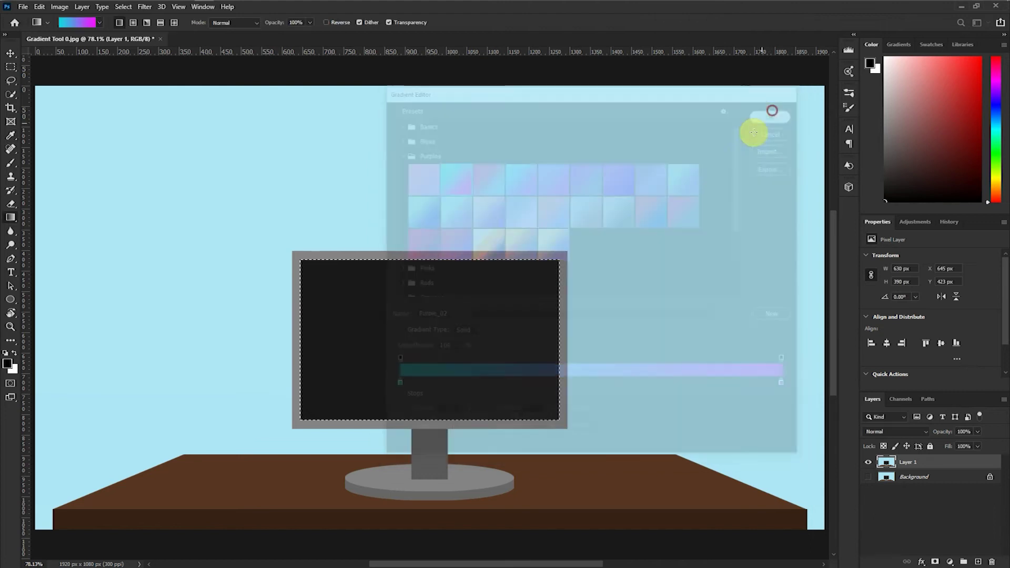
drag(429, 429, 442, 259)
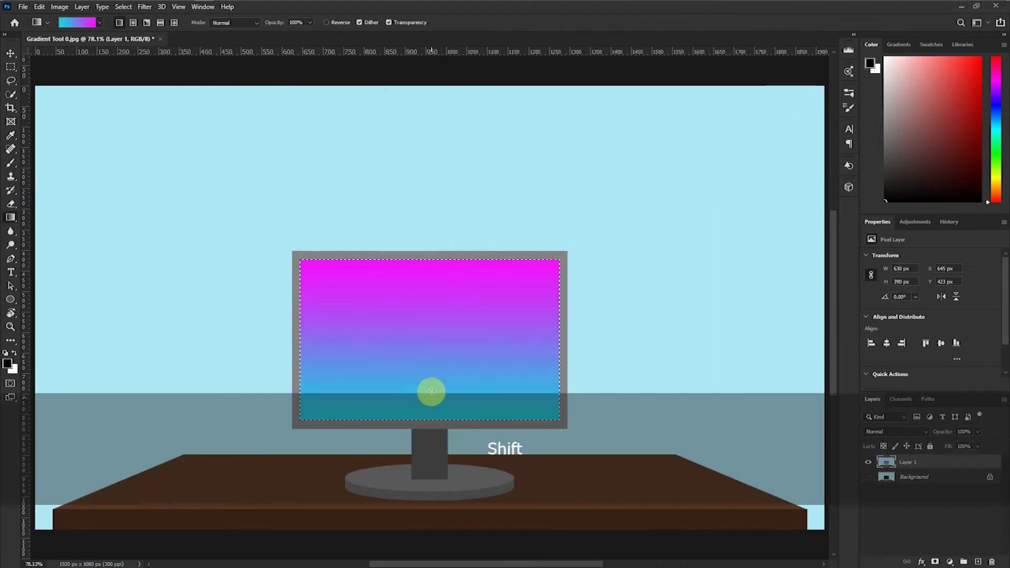
key(ctrl+d)
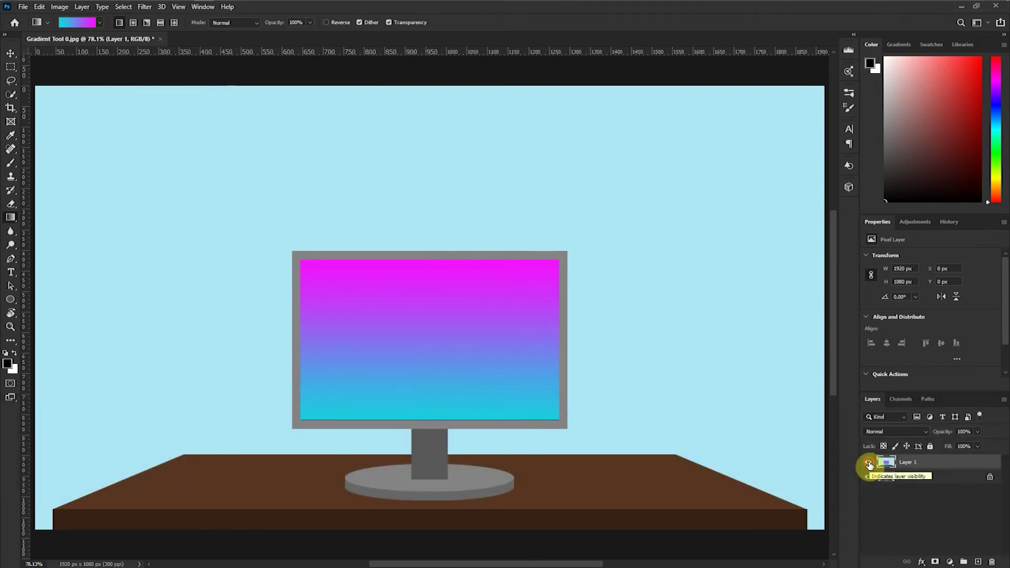
Toggle the visibility of Layer 1 to compare the gradient-filled monitor screen with the original black one.
click(868, 463)
click(868, 463)
click(868, 462)
click(868, 463)
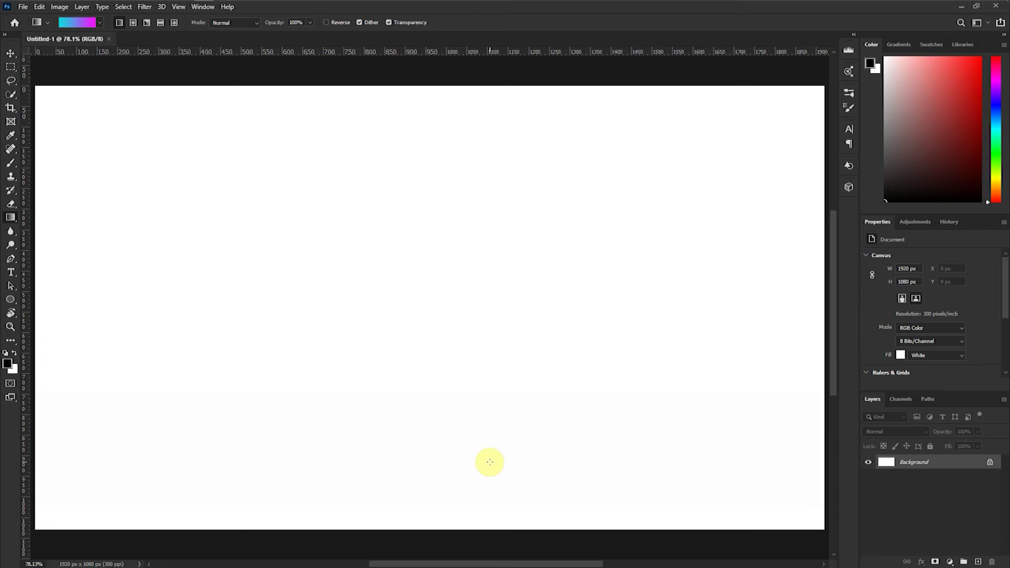
Add the text GRADIENT to the blank white canvas with the Type tool and commit it.
click(12, 272)
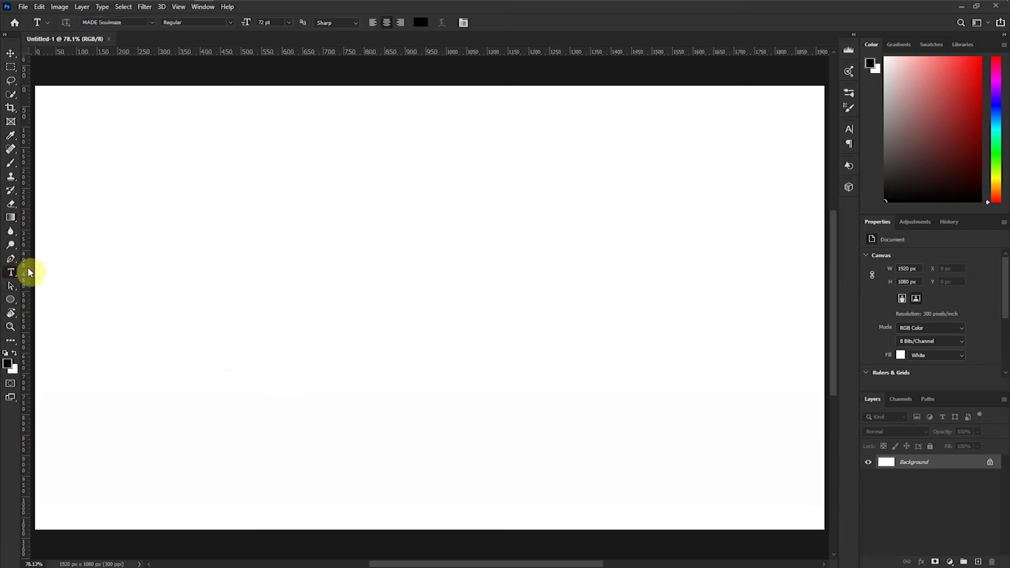
click(363, 275)
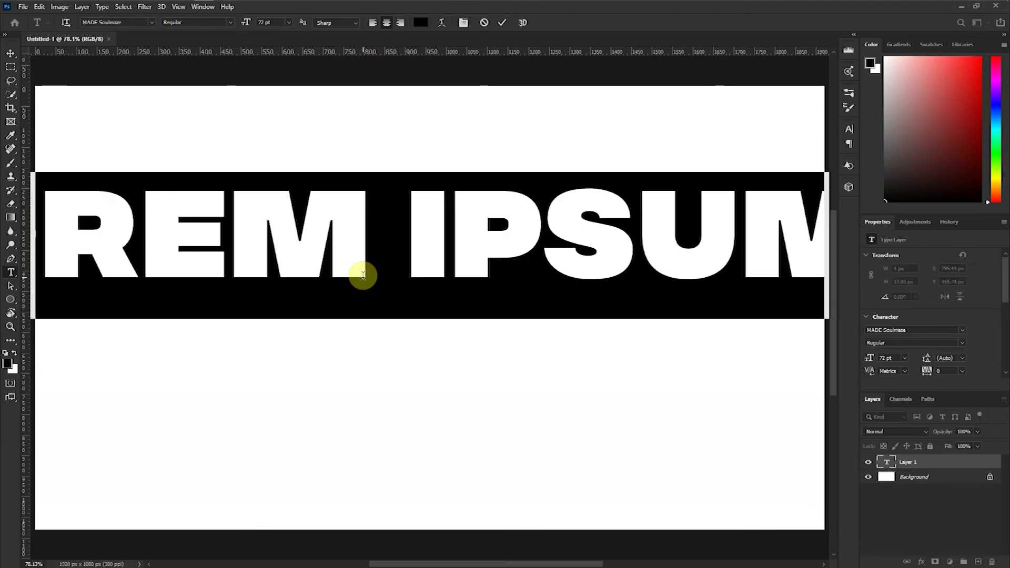
key(Caps_Lock)
text(GRADIEN)
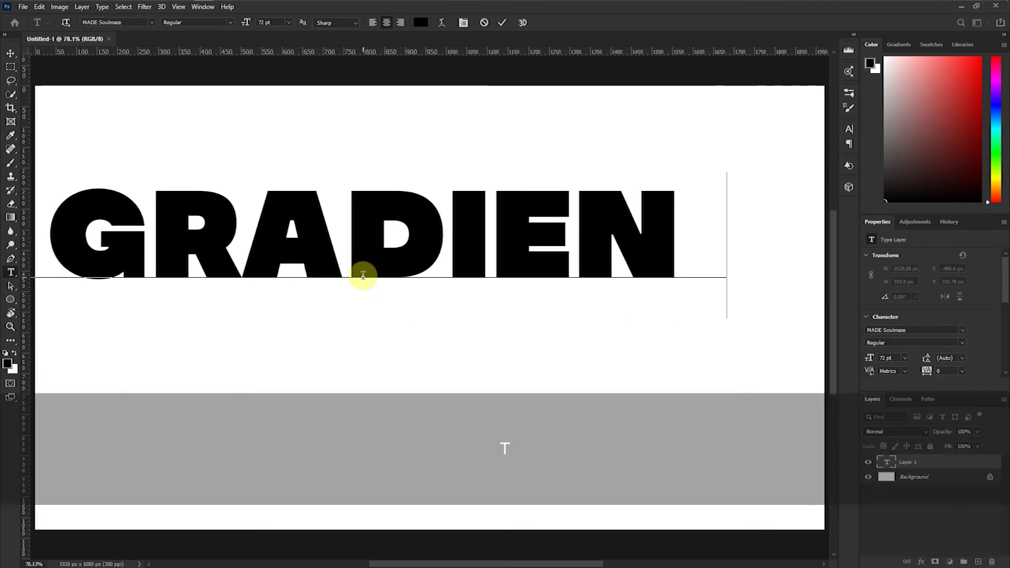
text(T)
click(500, 23)
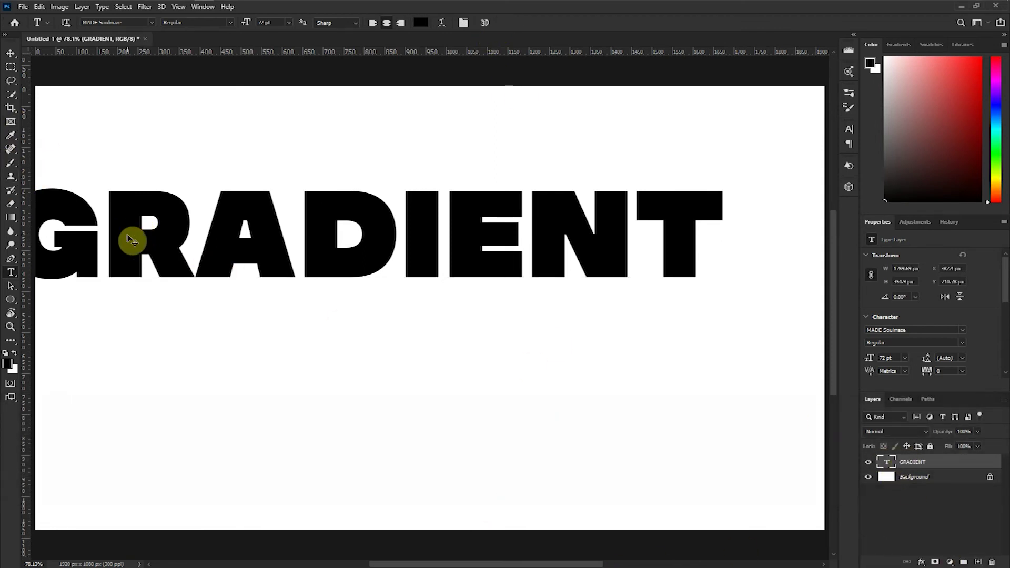
Center the GRADIENT text horizontally and vertically on the whole canvas, then clear the selection.
key(ctrl+a)
click(10, 53)
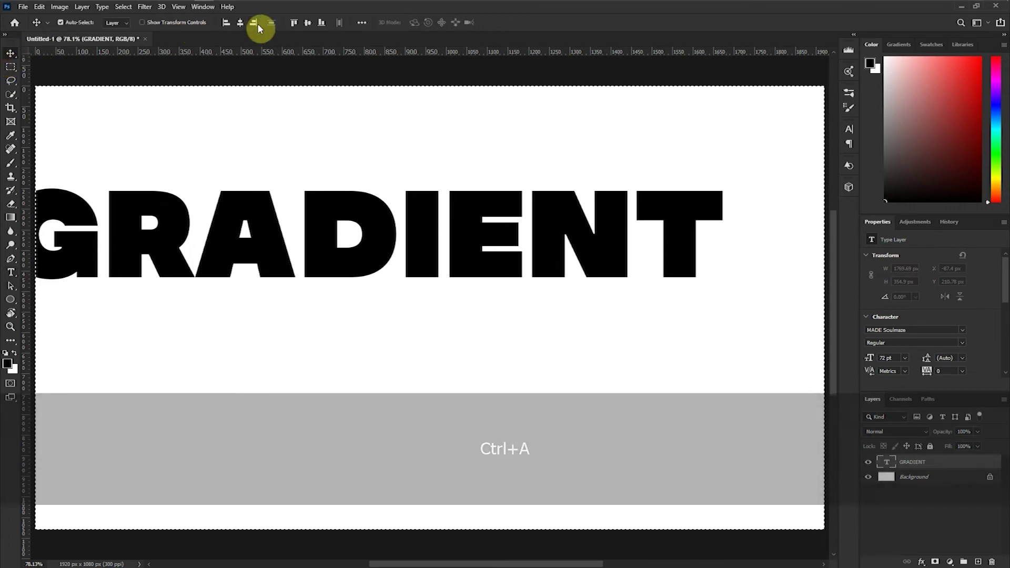
click(240, 24)
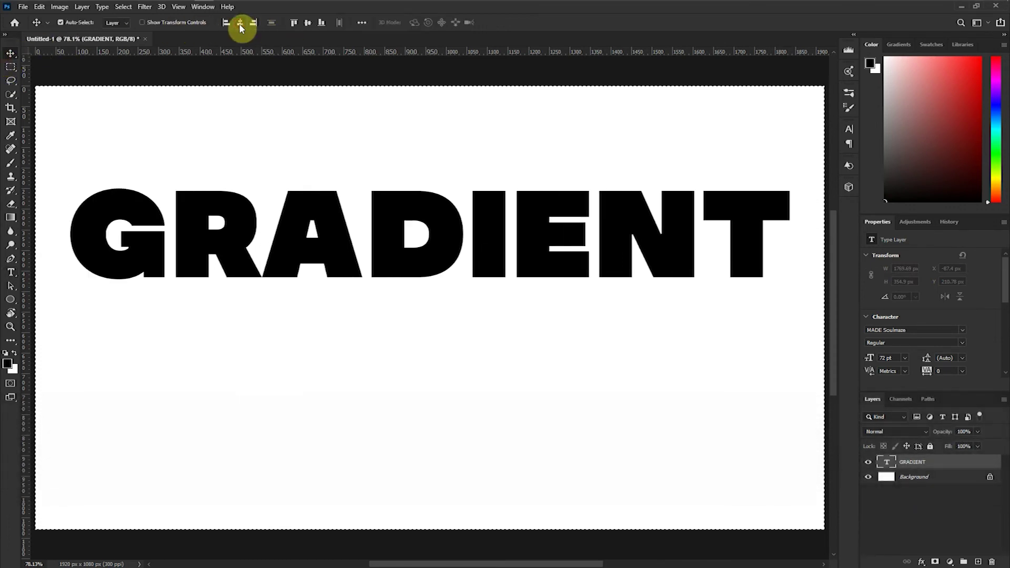
click(308, 24)
key(ctrl+d)
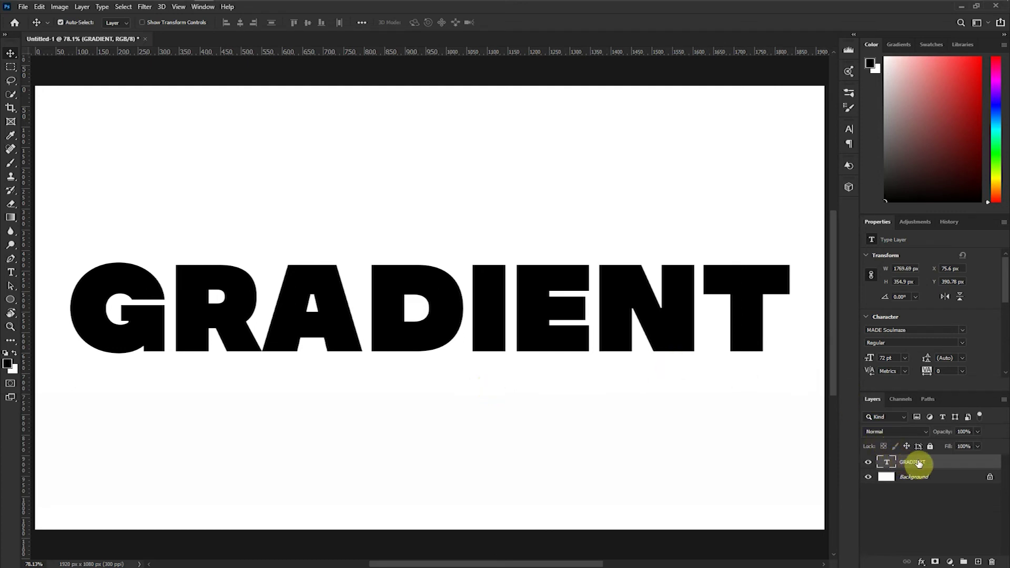
Rasterize the GRADIENT text layer and fill its selected letter shapes with the cyan-to-magenta gradient running straight up, ending with nothing selected.
right_click(918, 463)
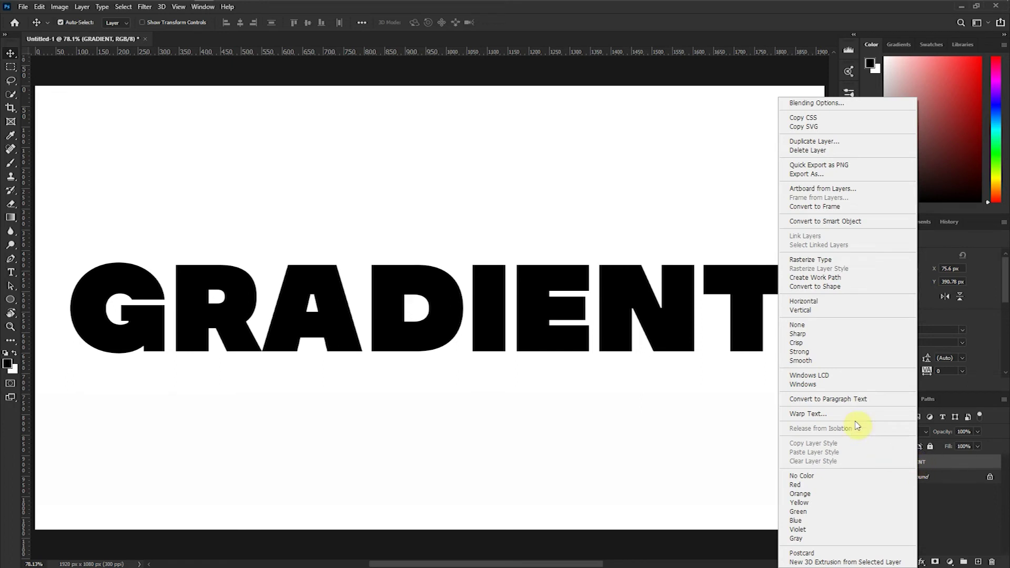
click(814, 264)
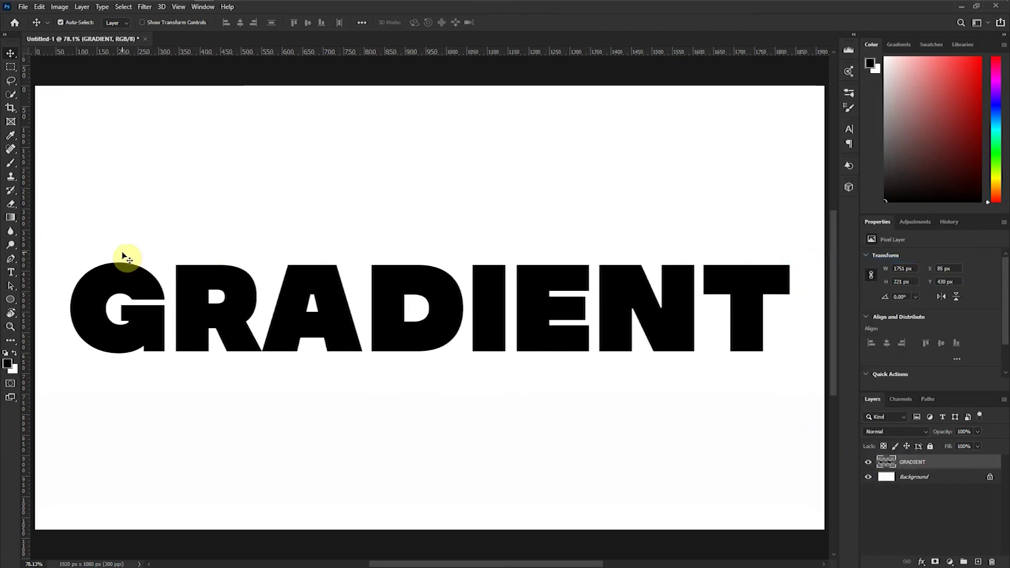
key(ctrl)
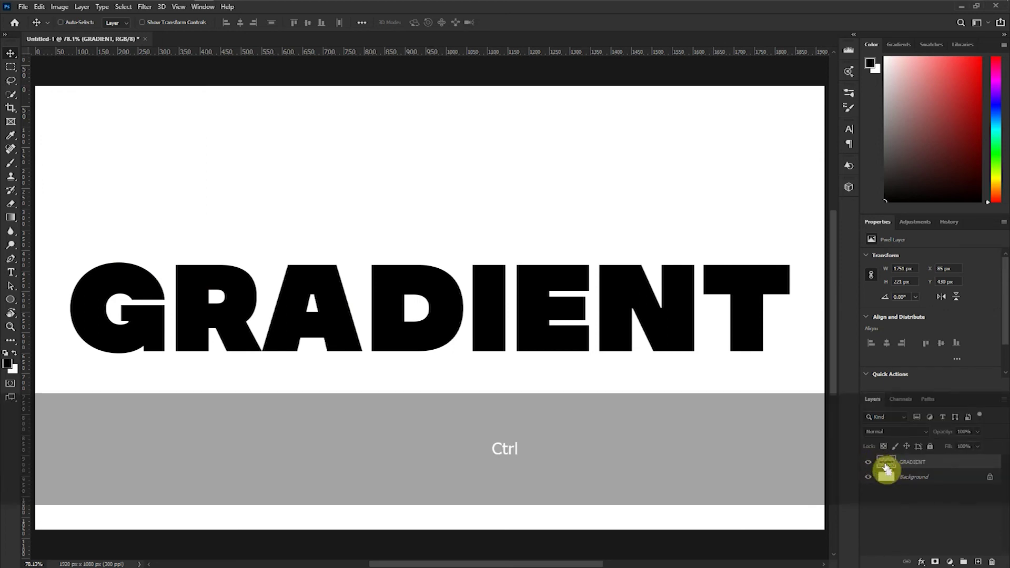
ctrl+click(886, 466)
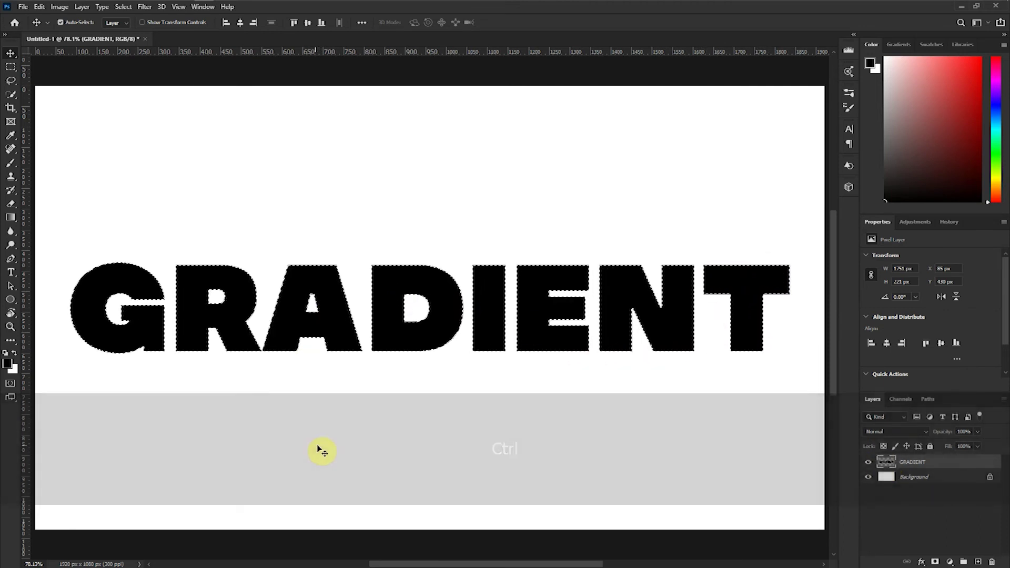
click(11, 217)
drag(449, 389, 449, 232)
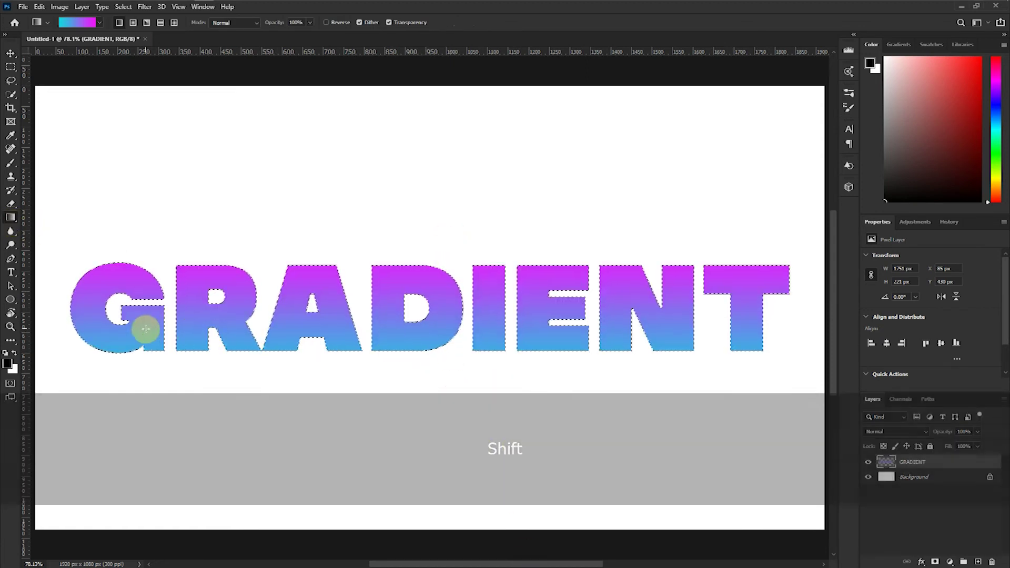
key(ctrl+d)
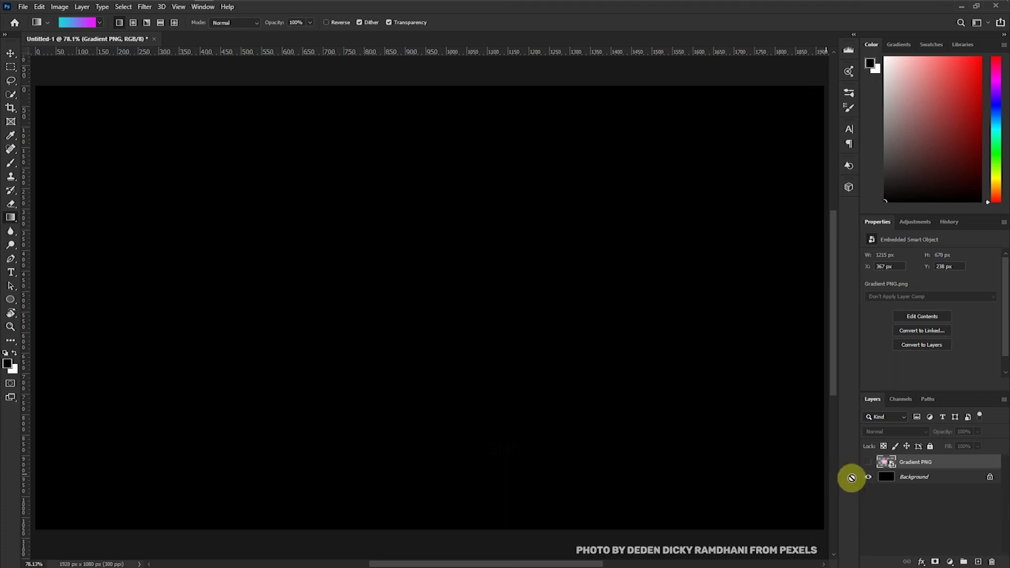
Show the Gradient PNG layer and fill its loaded outline selection on a new layer with the cyan-to-magenta gradient from left to right.
click(868, 462)
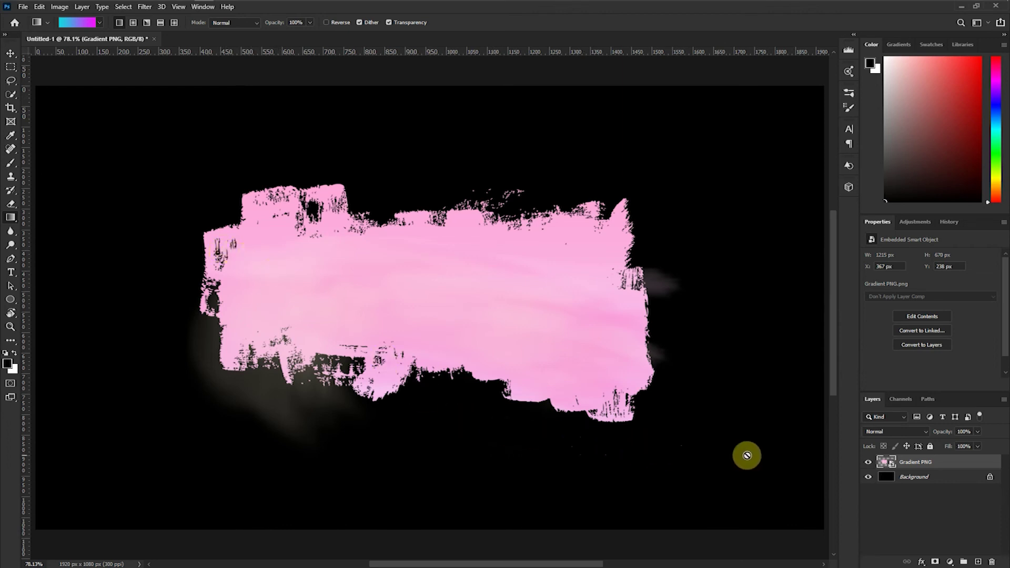
key(ctrl)
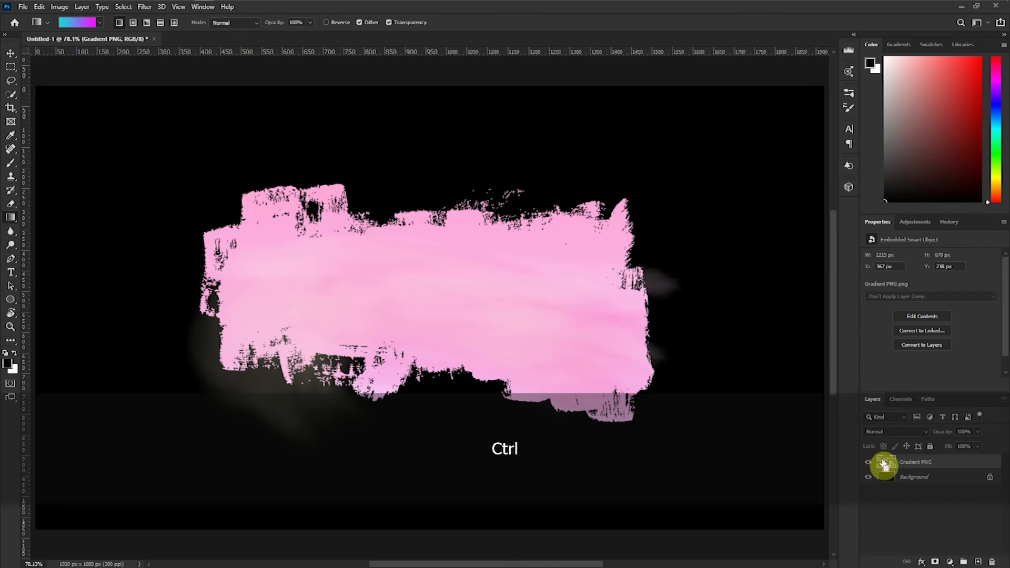
ctrl+click(883, 463)
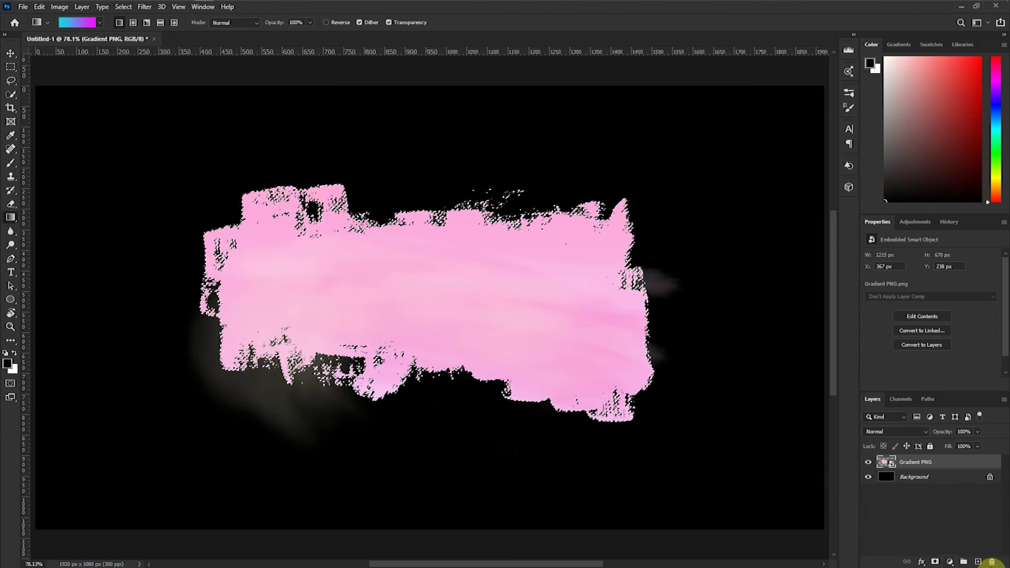
click(978, 562)
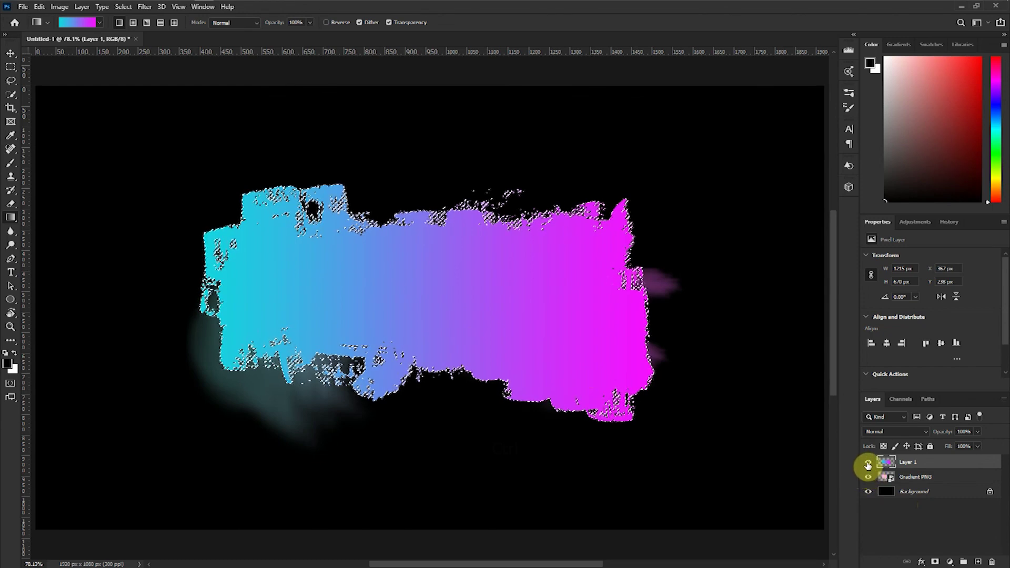
Toggle the visibility of Layer 1 to compare the gradient-filled brush shape with the pink original.
click(868, 463)
click(868, 462)
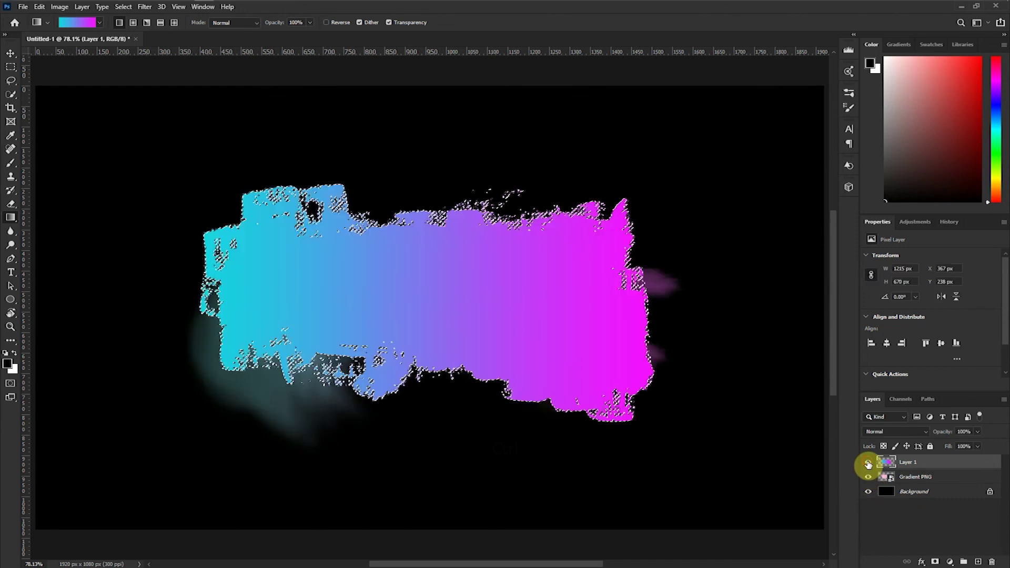
click(867, 463)
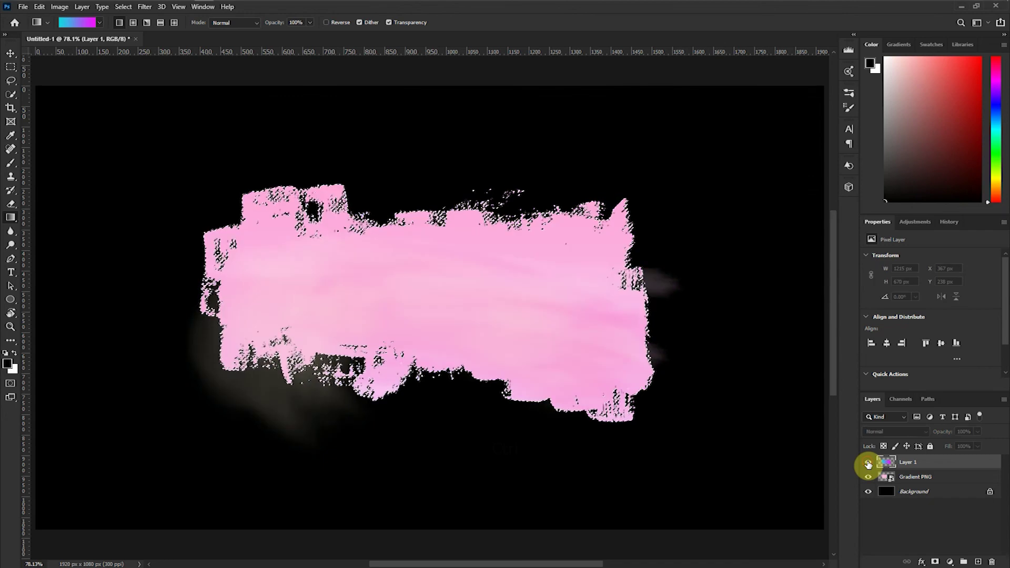
click(868, 463)
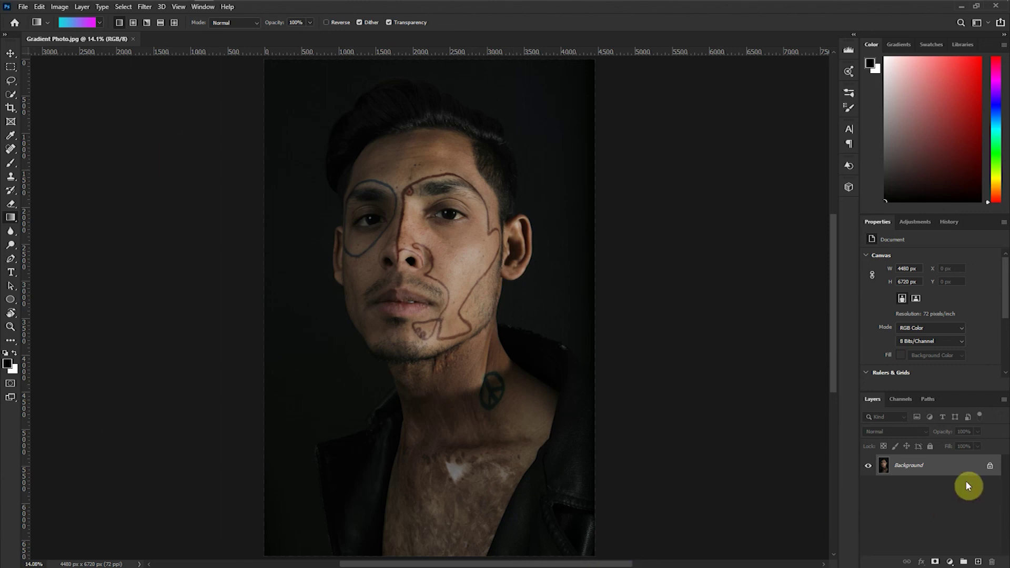
Duplicate the portrait's Background layer with the original hidden, and add an empty layer above the copy.
key(ctrl+j)
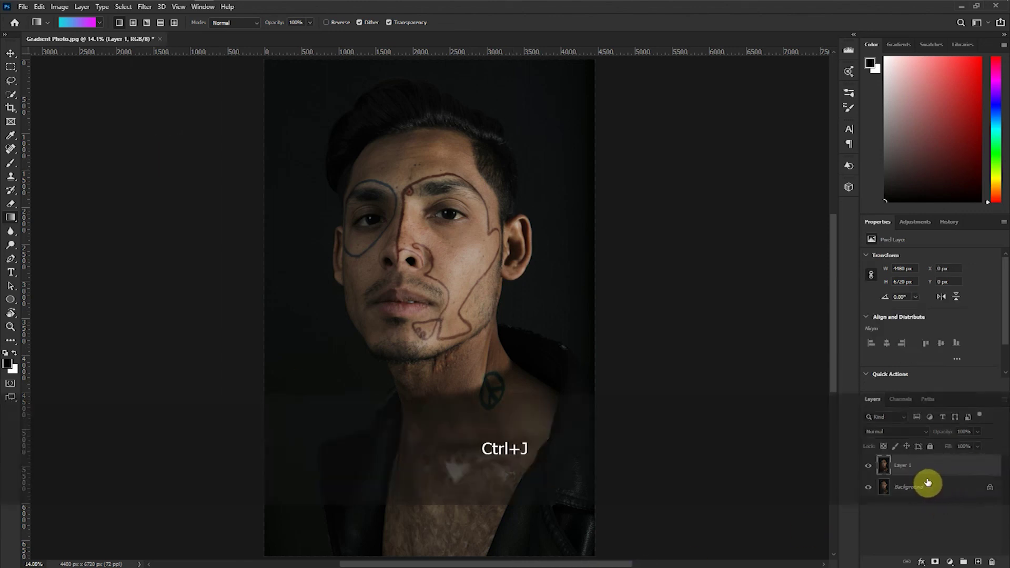
click(868, 488)
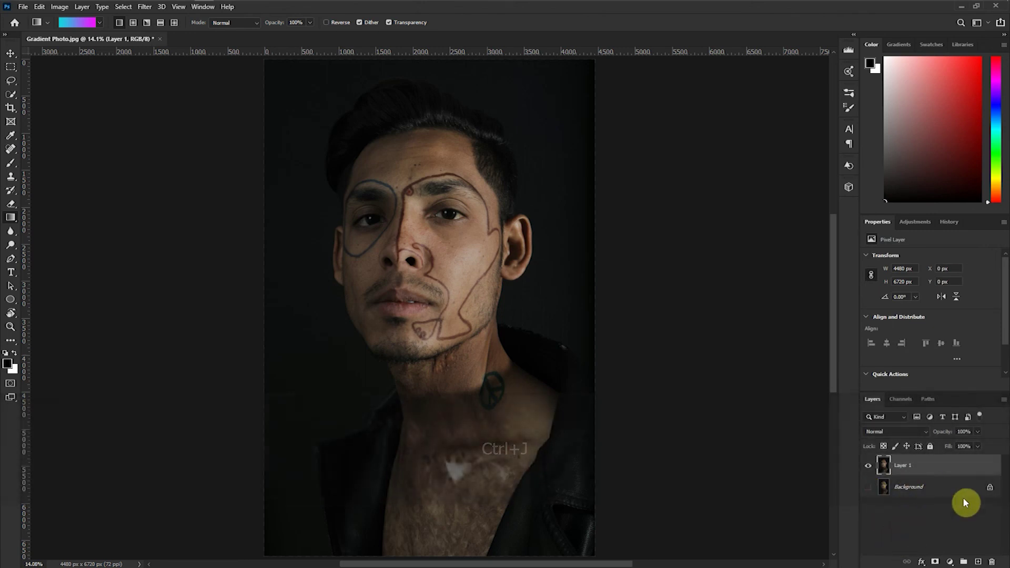
click(977, 561)
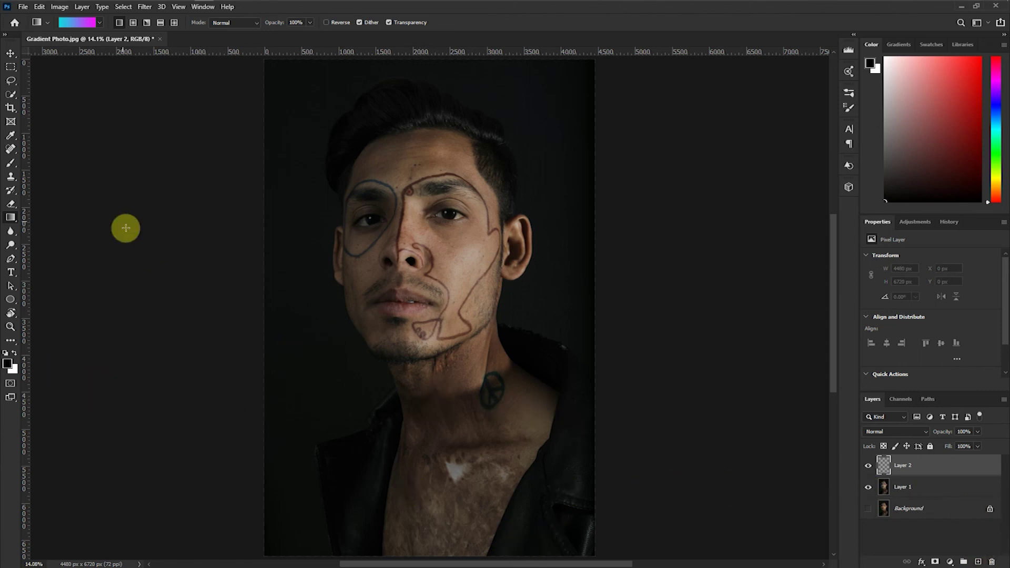
Recolor the gradient's cyan starting stop to red in the Gradient Editor.
click(76, 22)
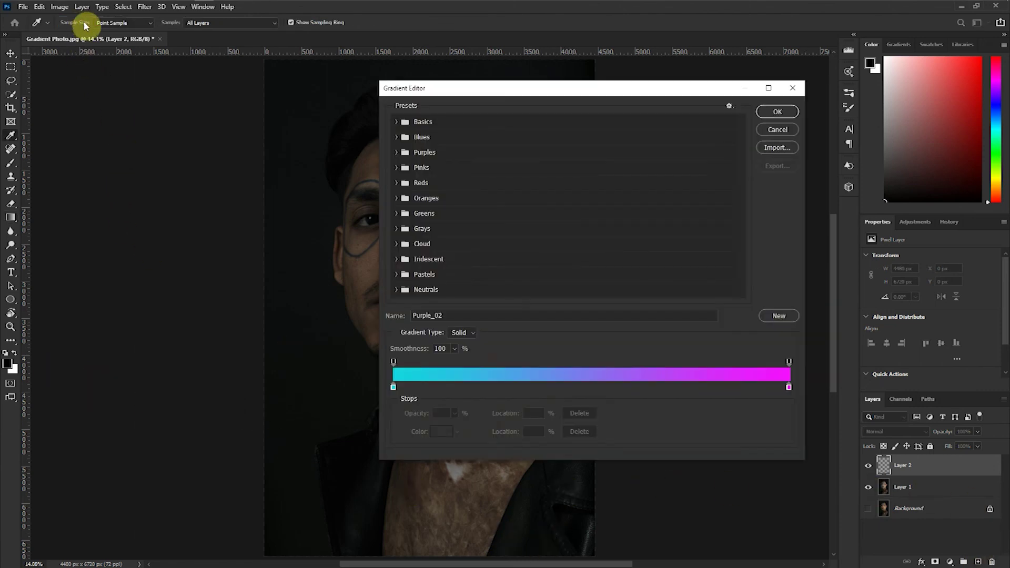
click(394, 387)
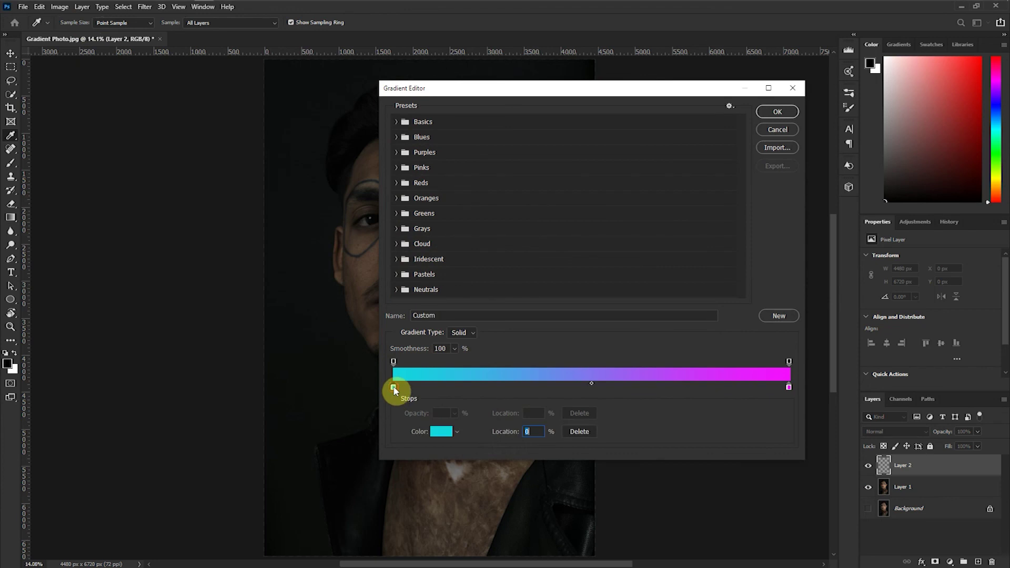
click(442, 432)
drag(510, 192, 511, 124)
click(605, 129)
Recolor the gradient's magenta end stop to blue (#0f26ff) and accept the customized gradient.
click(789, 387)
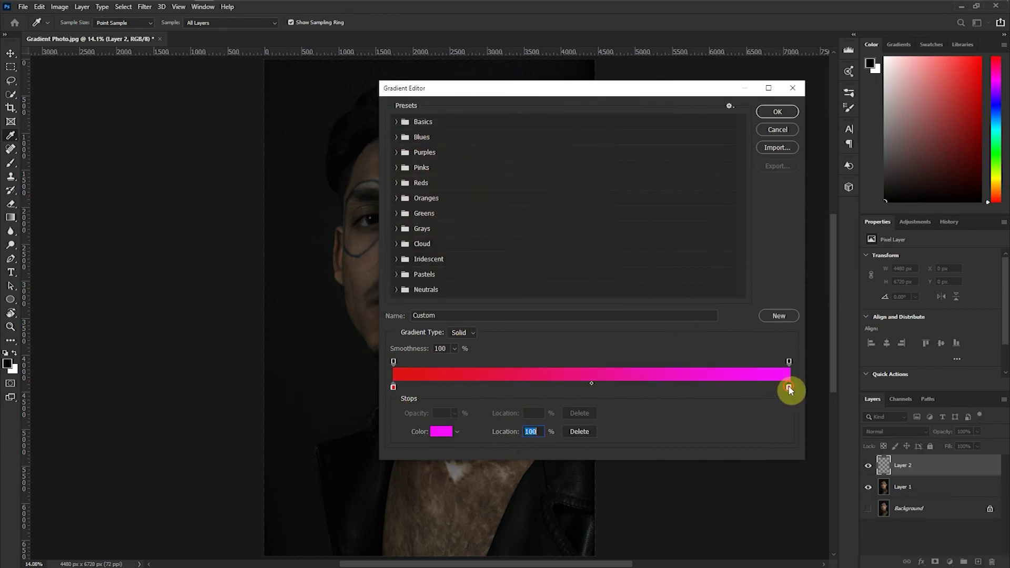
click(442, 432)
click(512, 178)
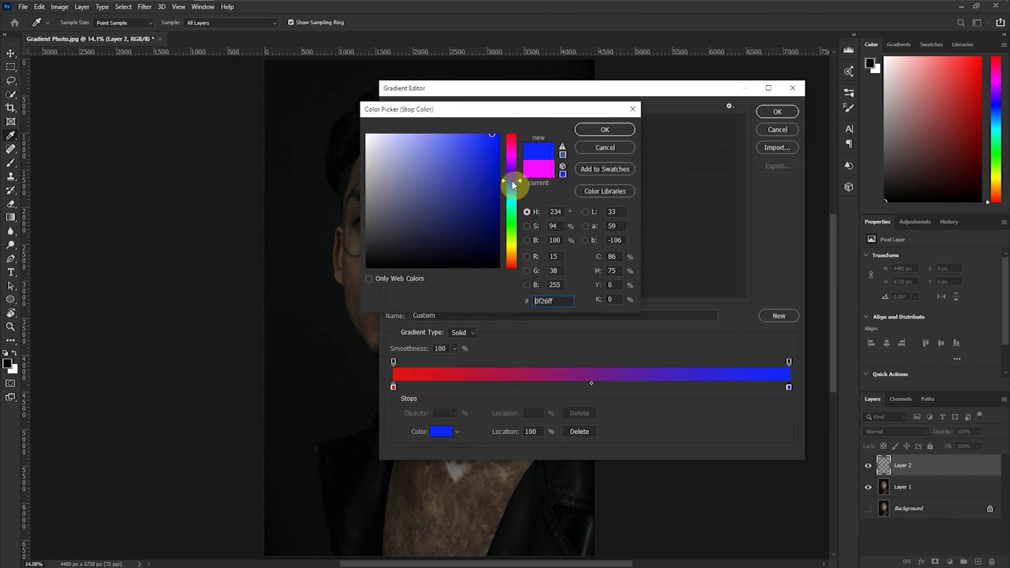
click(605, 129)
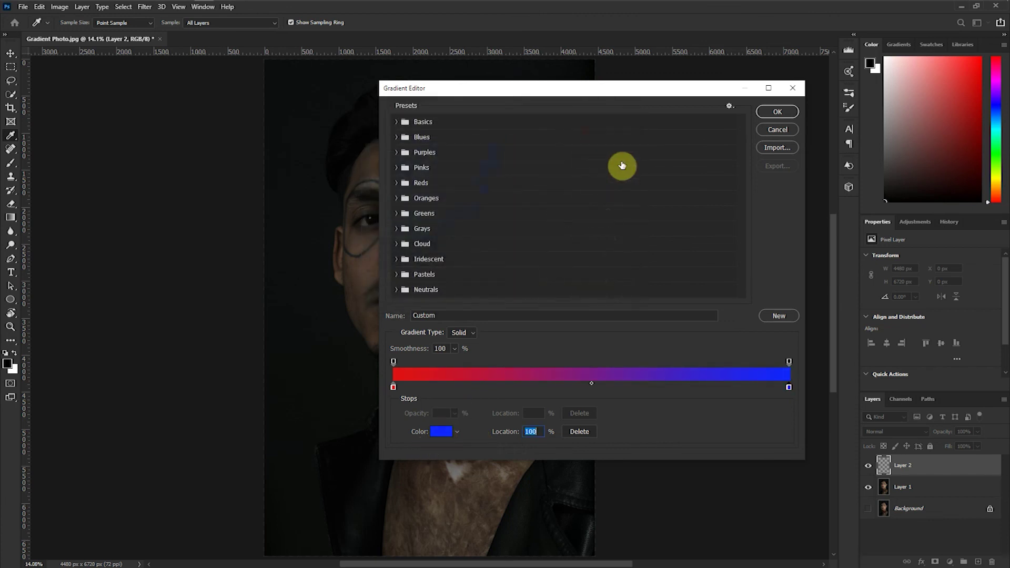
click(778, 113)
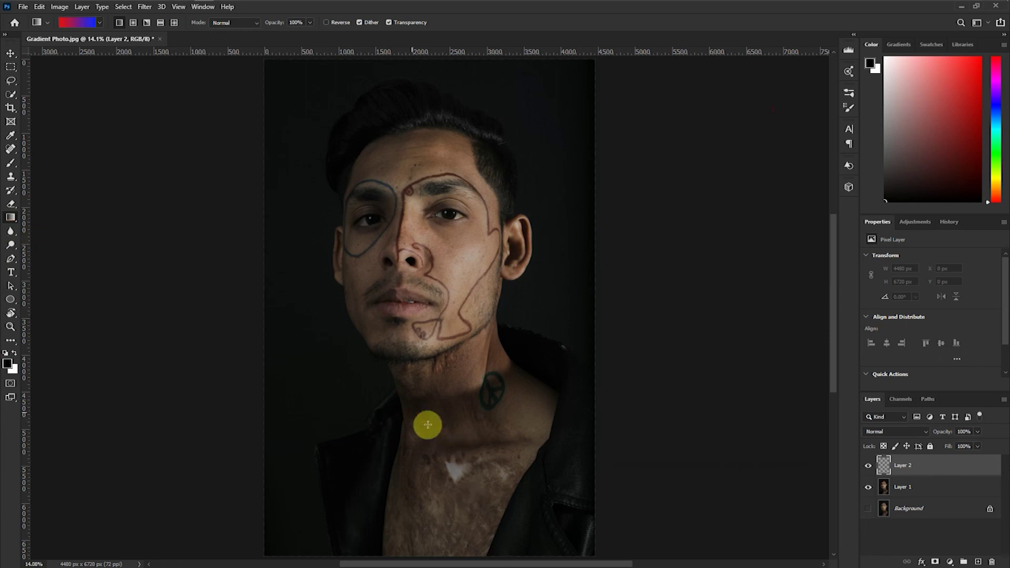
Fill Layer 2 with the red-to-blue gradient from the left edge to the right edge of the portrait and set its blend mode to Overlay.
drag(263, 304, 594, 314)
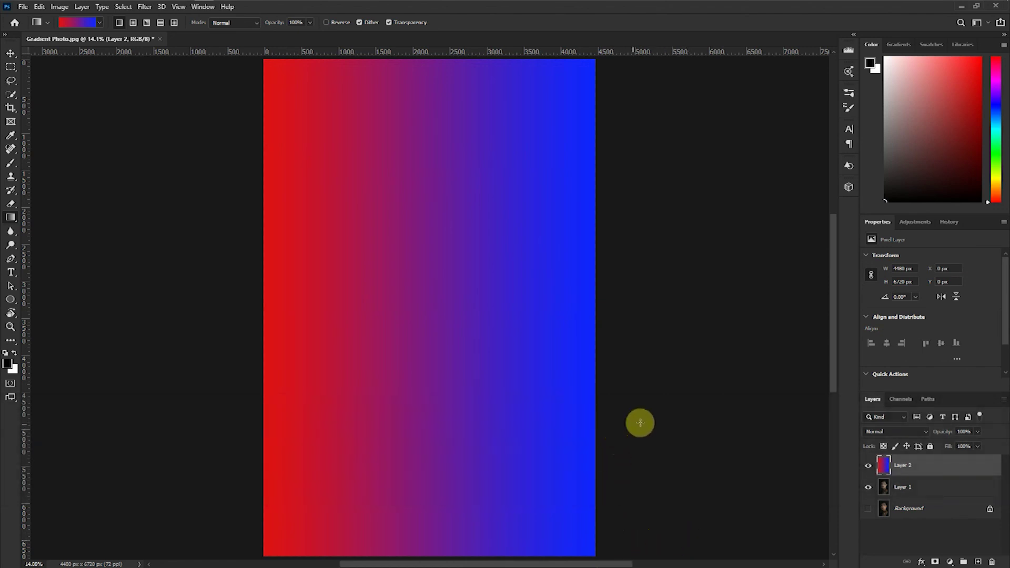
click(913, 431)
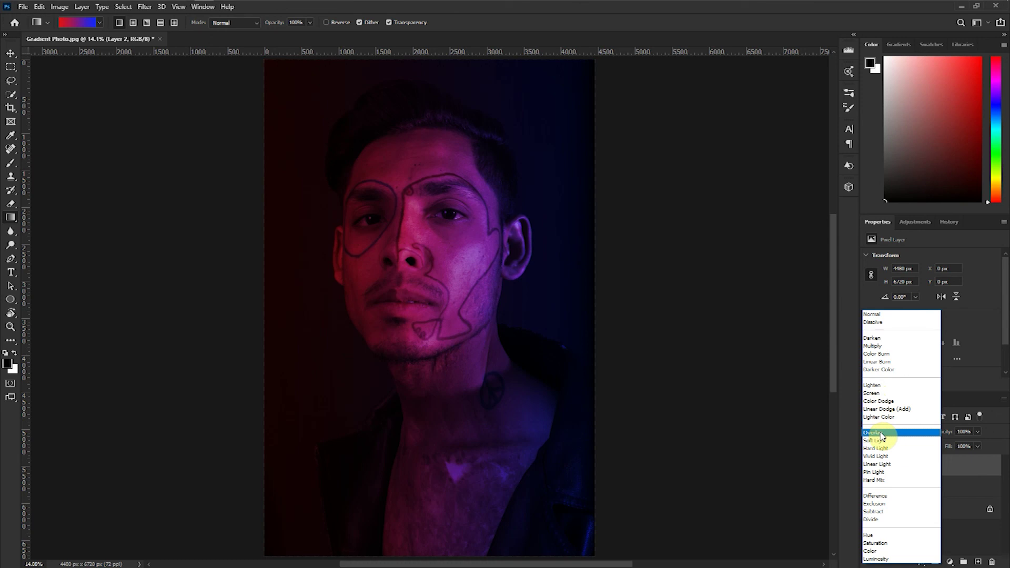
click(881, 434)
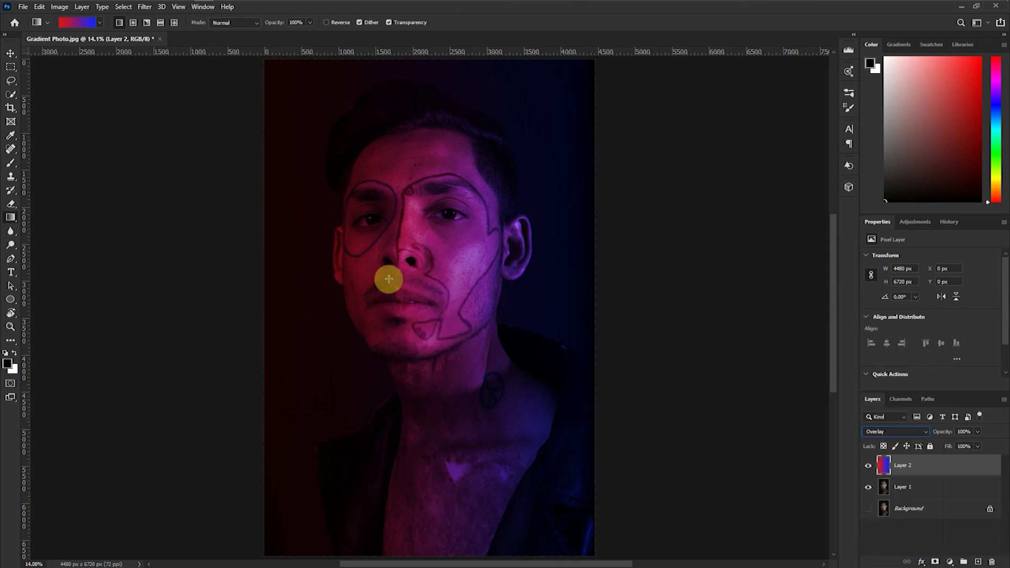